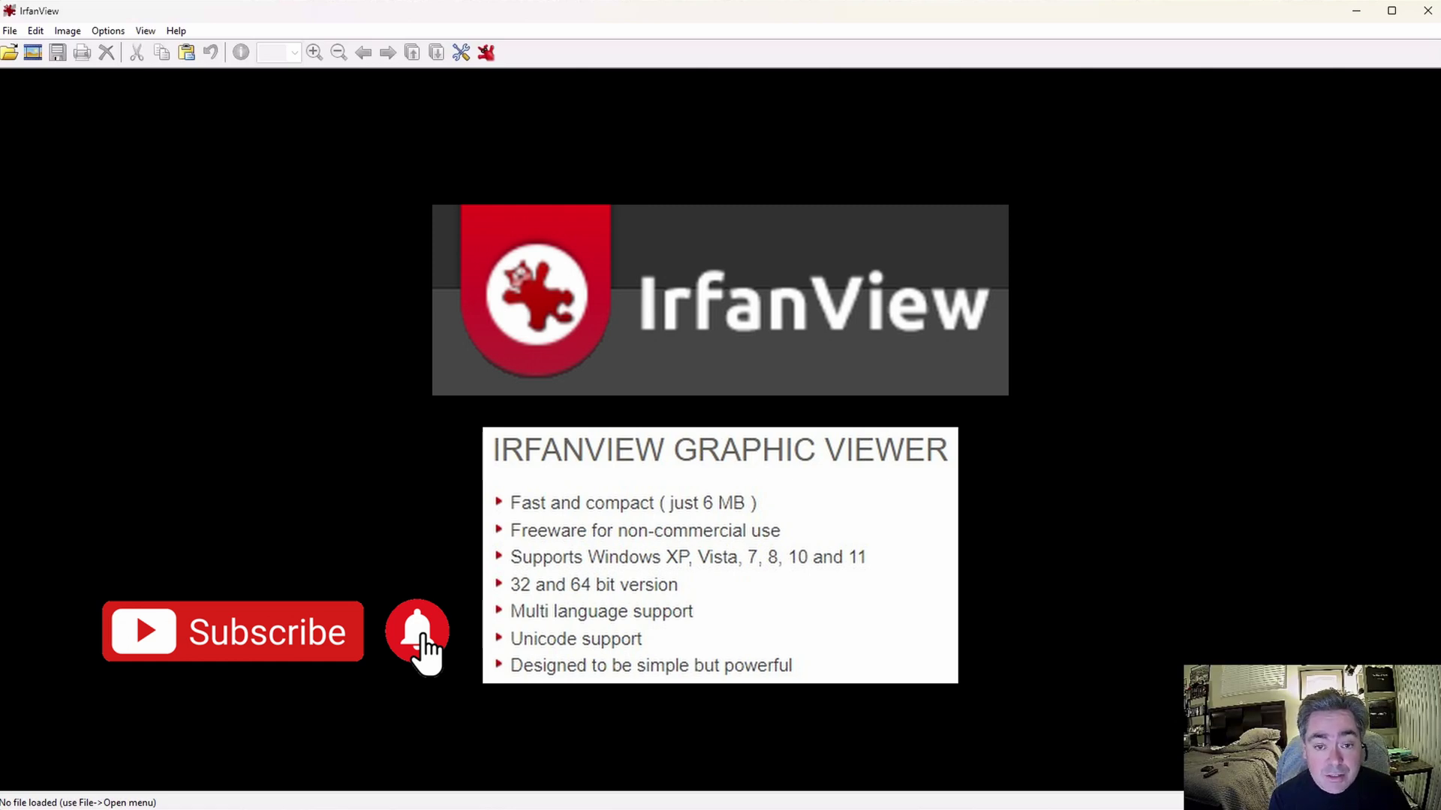
Open bDublin_Walking Bridge_Summer_007 - Revised.jpg, then visit the IrfanView homepage from the About box
left_click(8, 53)
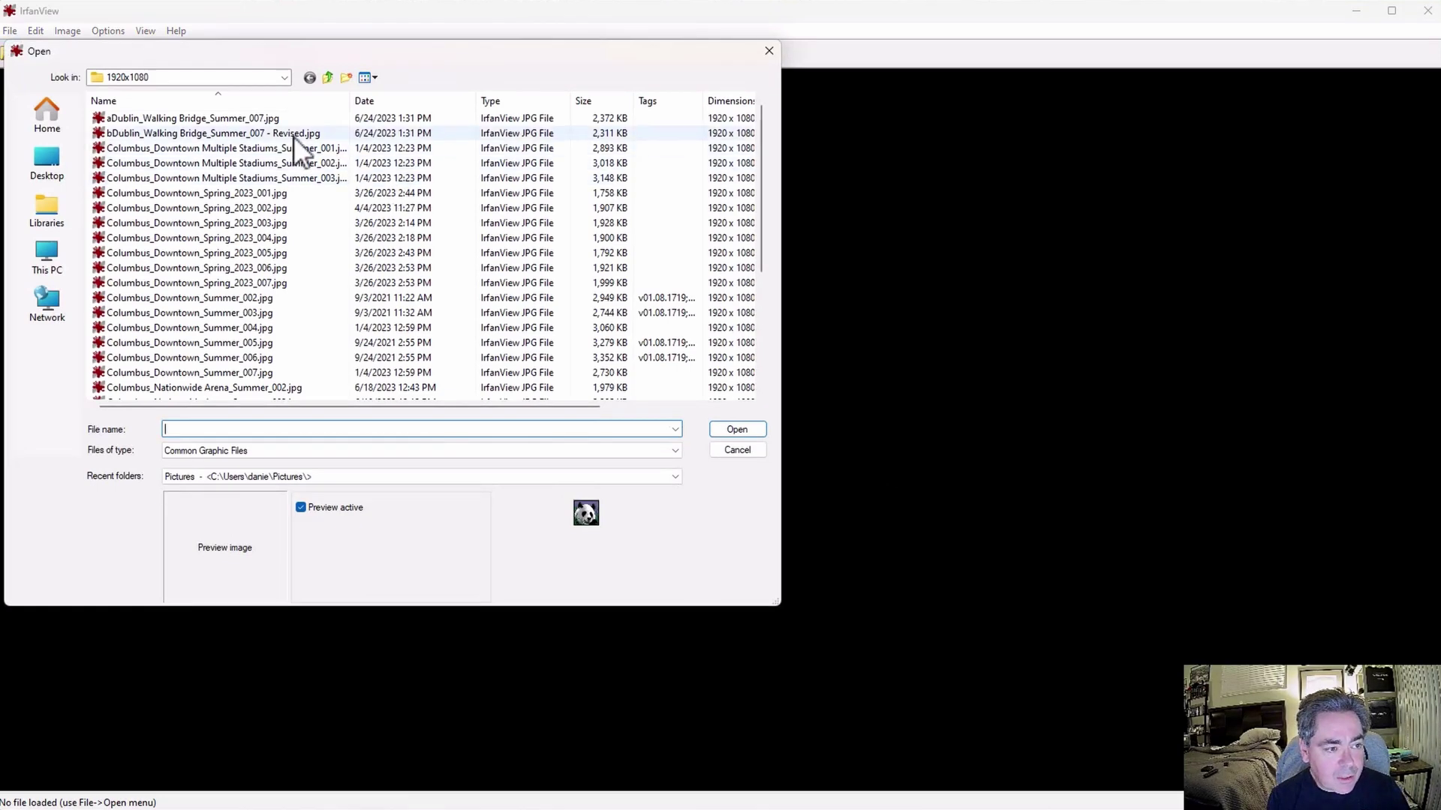
double_click(279, 133)
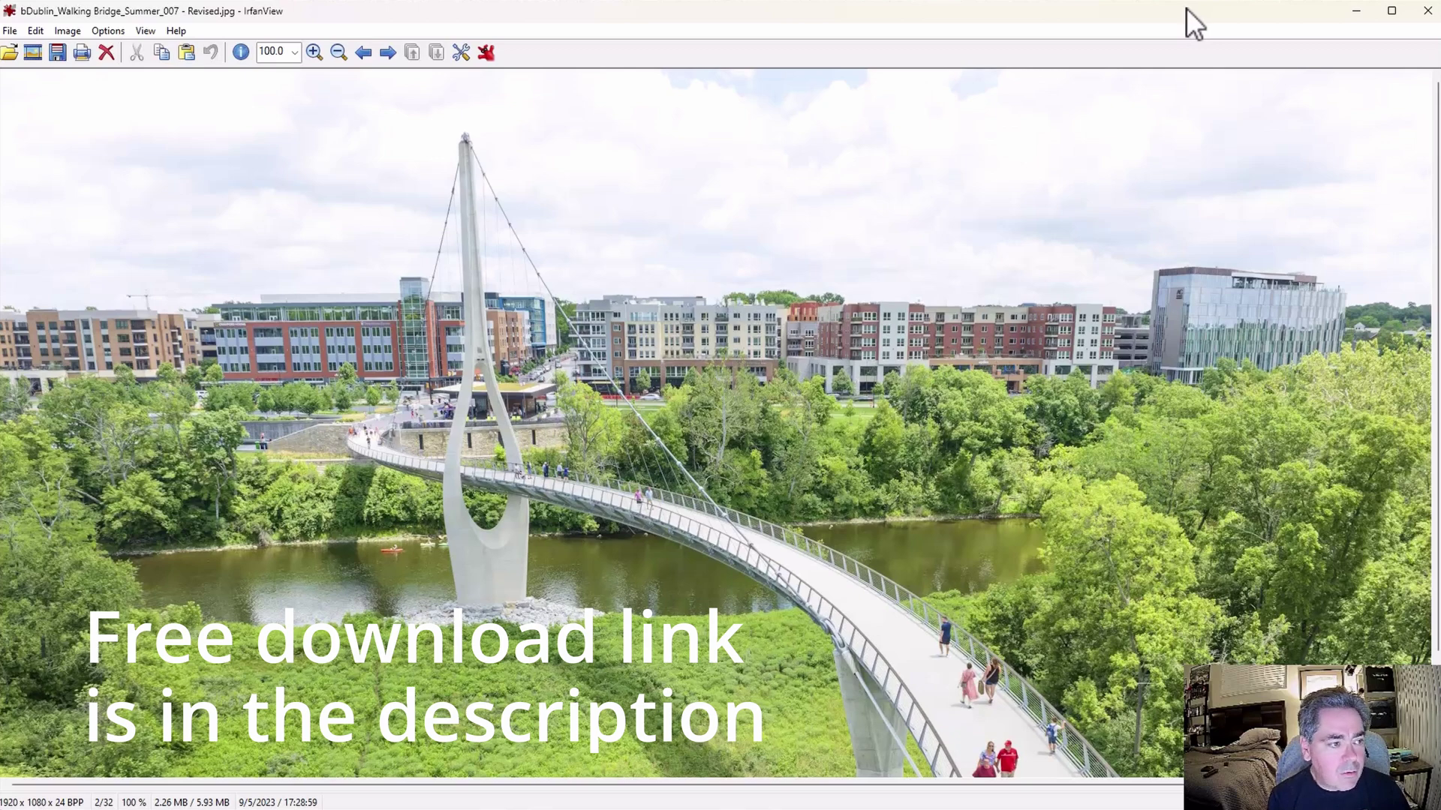
left_click(487, 54)
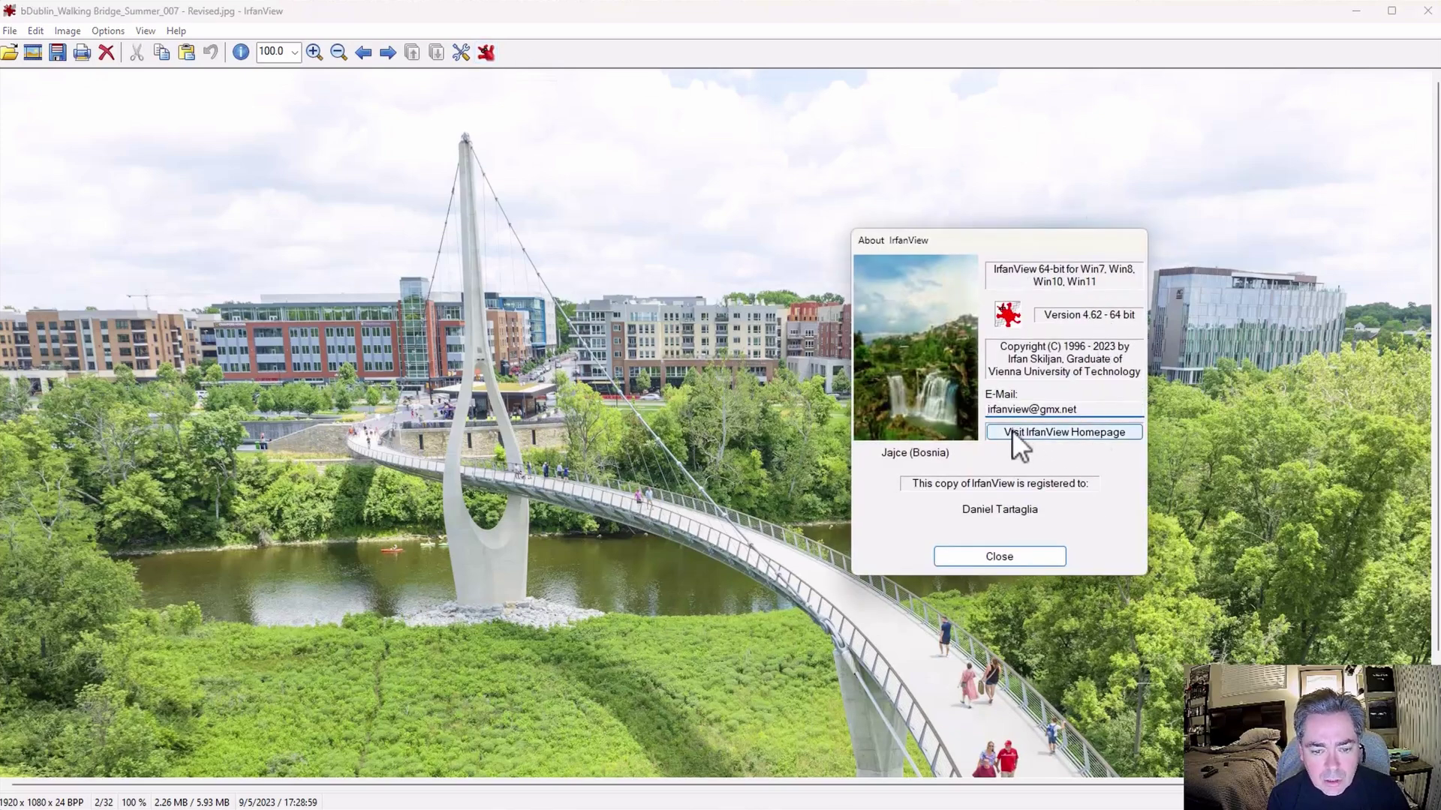
left_click(1031, 432)
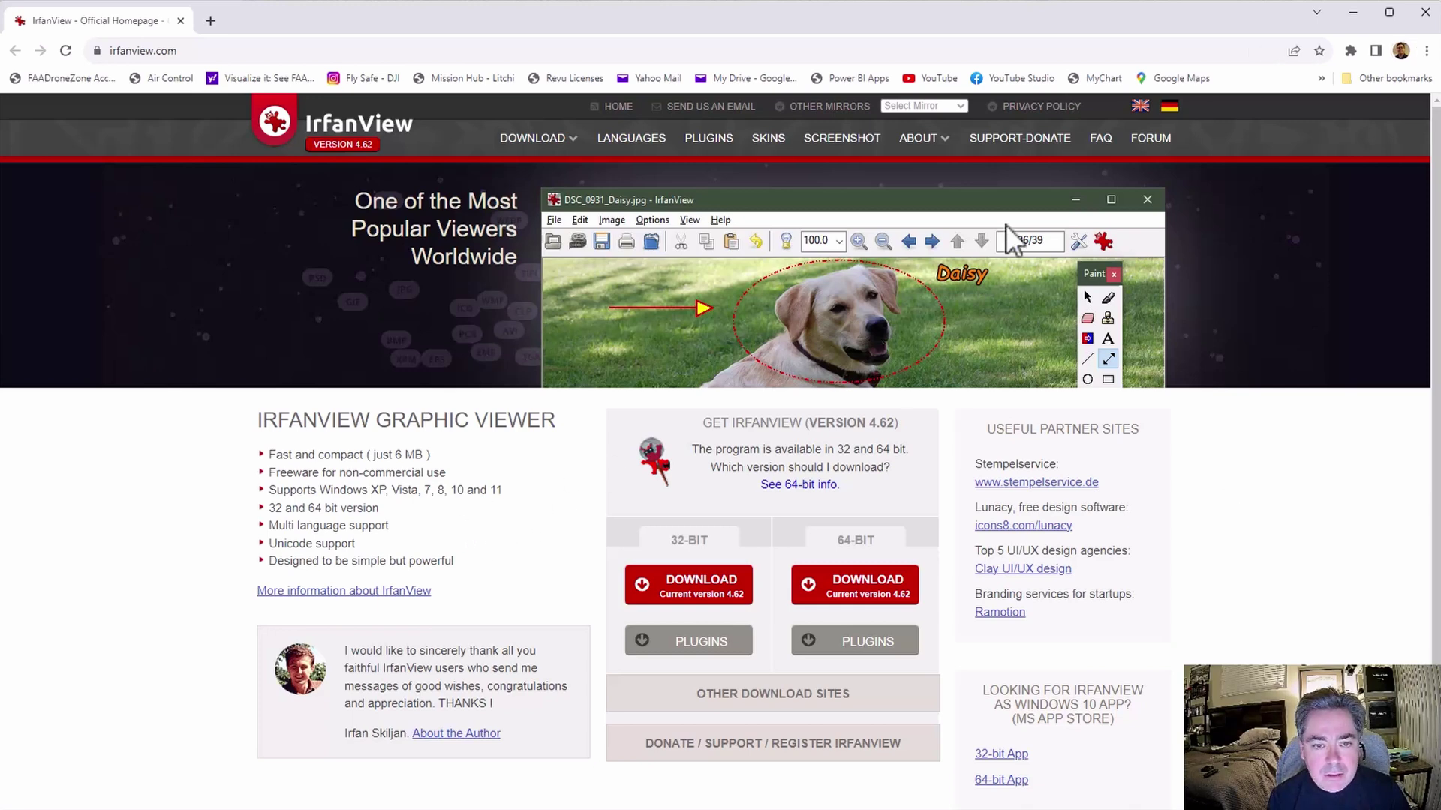
Go via the Support-Donate page to the 'What is IrfanView?' features page
left_click(1005, 144)
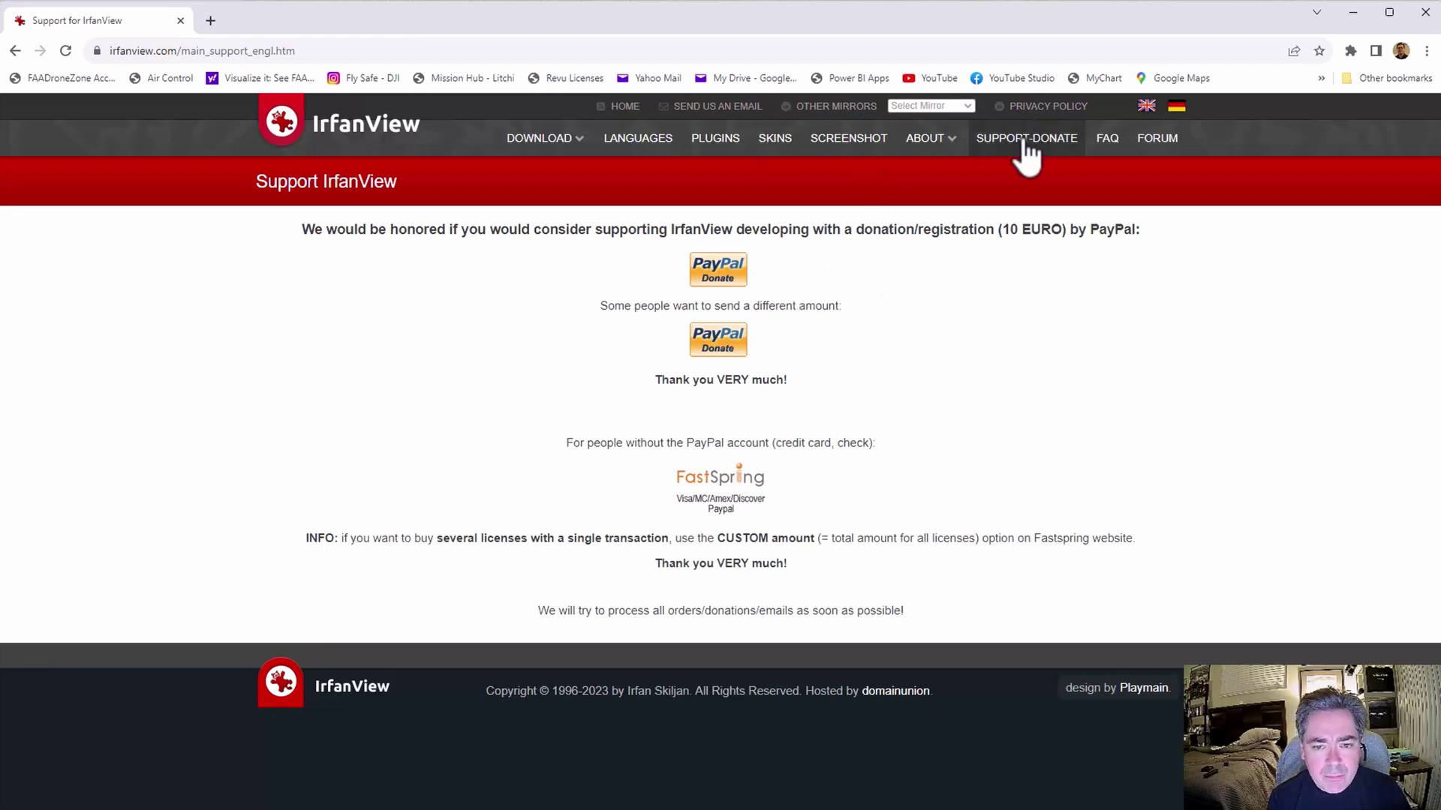
mouse_move(953, 141)
left_click(938, 186)
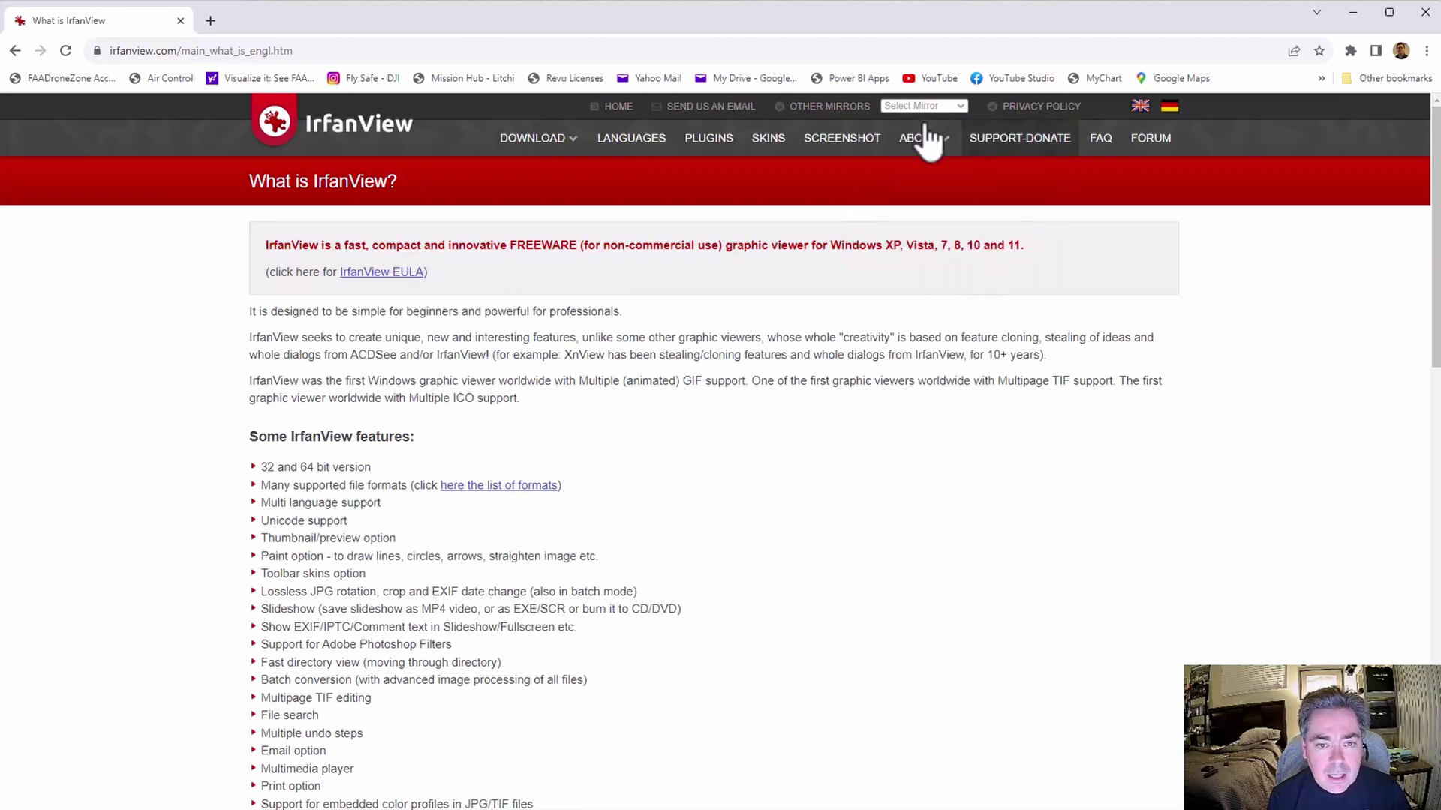
Open the History of changes page and highlight 'Compare images' under version 4.62
mouse_move(938, 137)
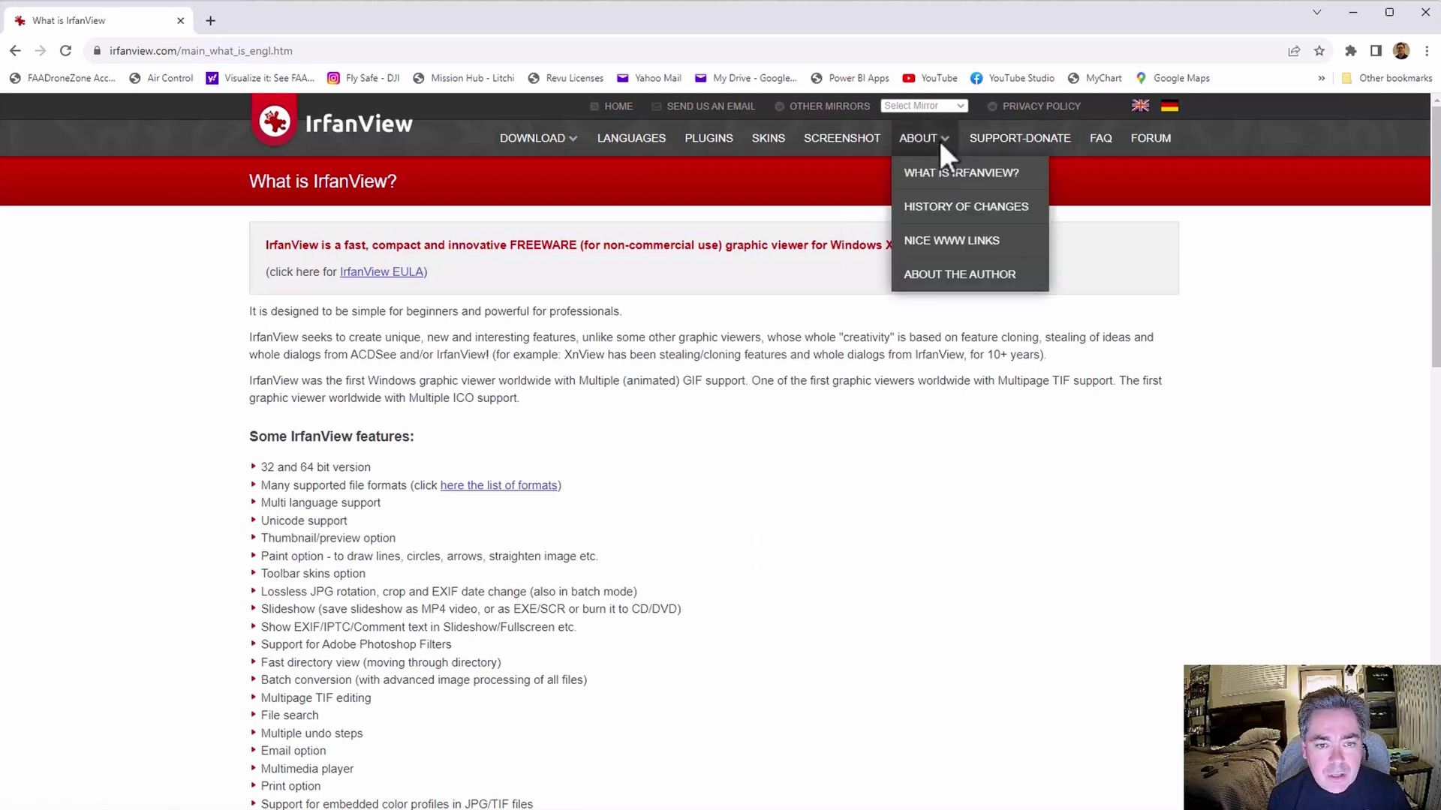
left_click(931, 209)
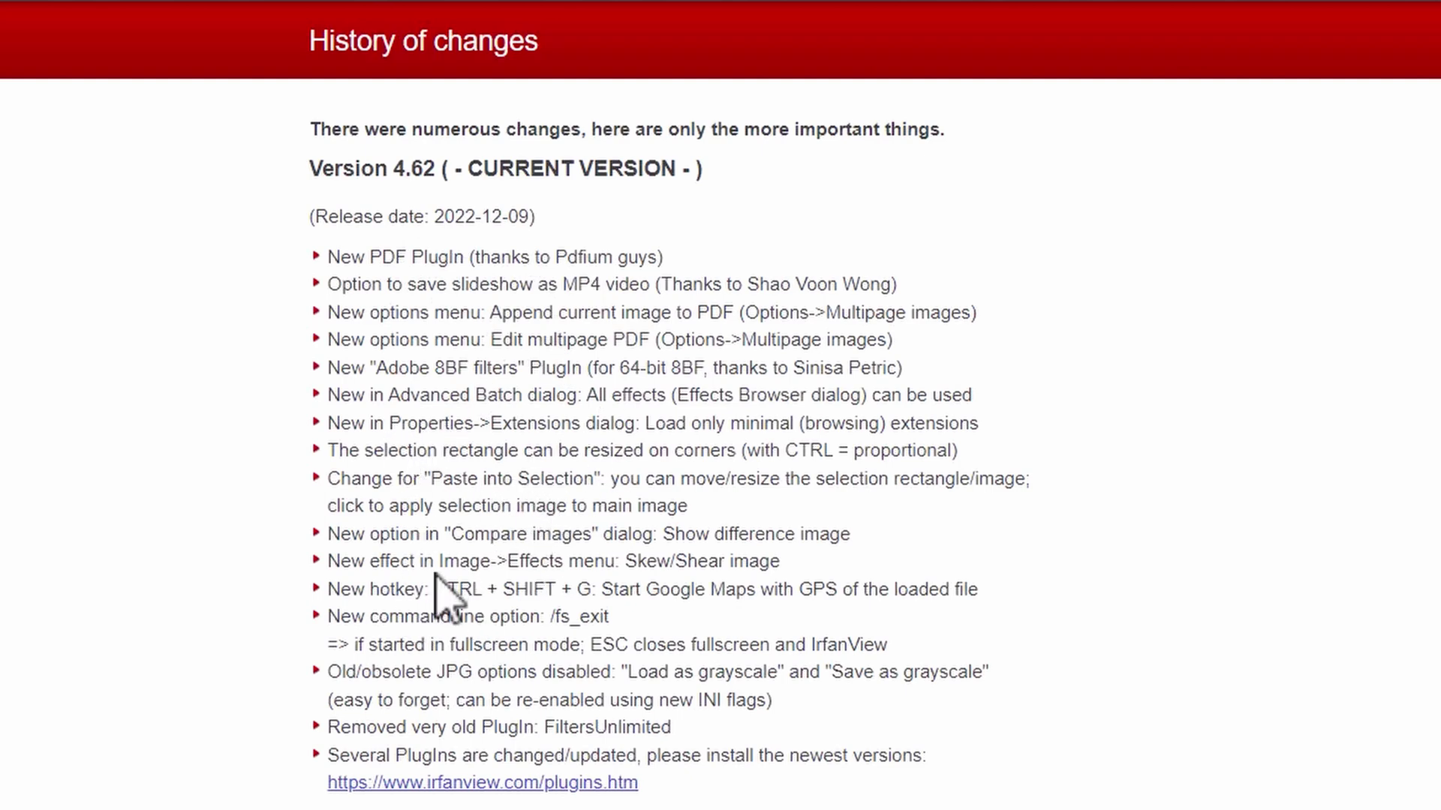
left_click_drag(451, 534, 598, 553)
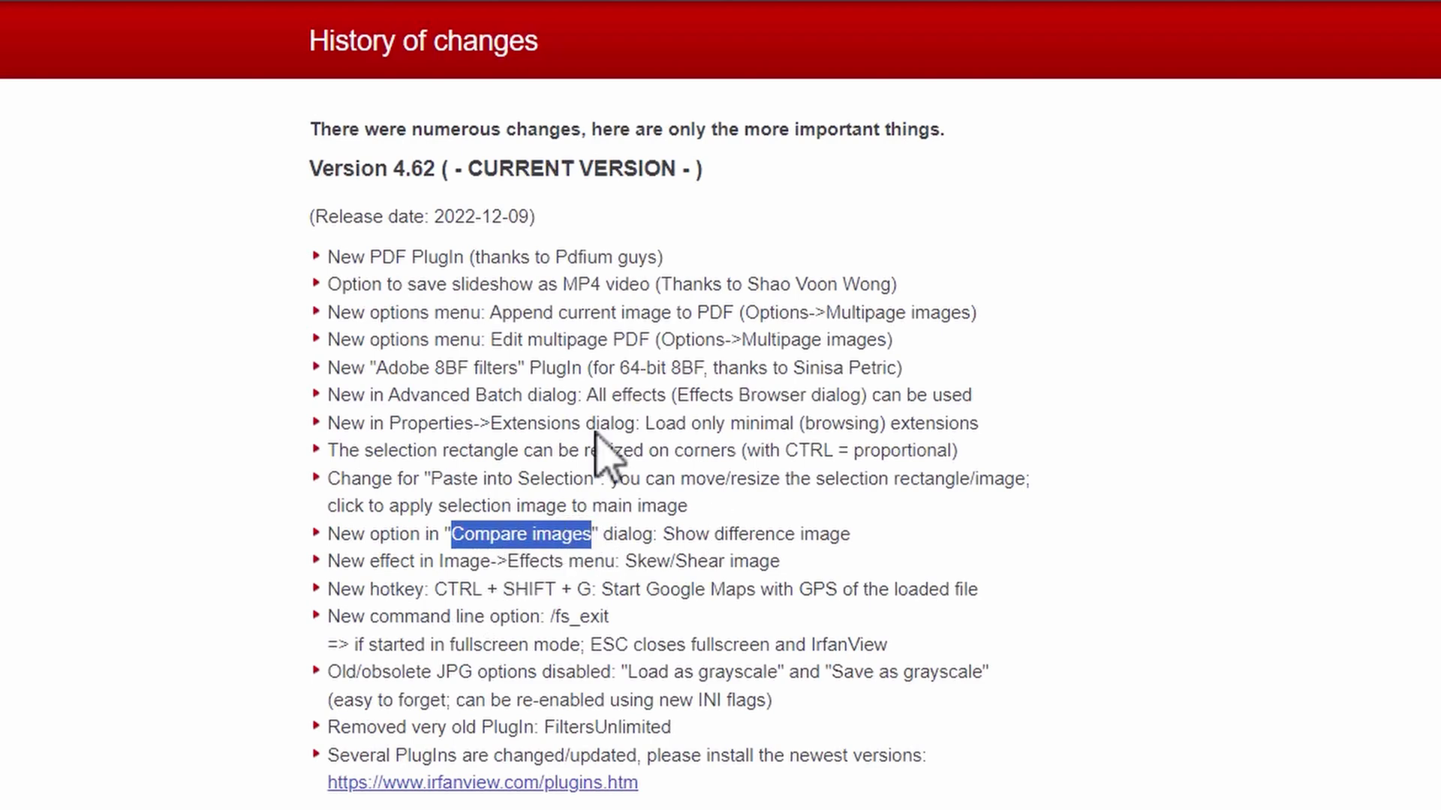
left_click(717, 676)
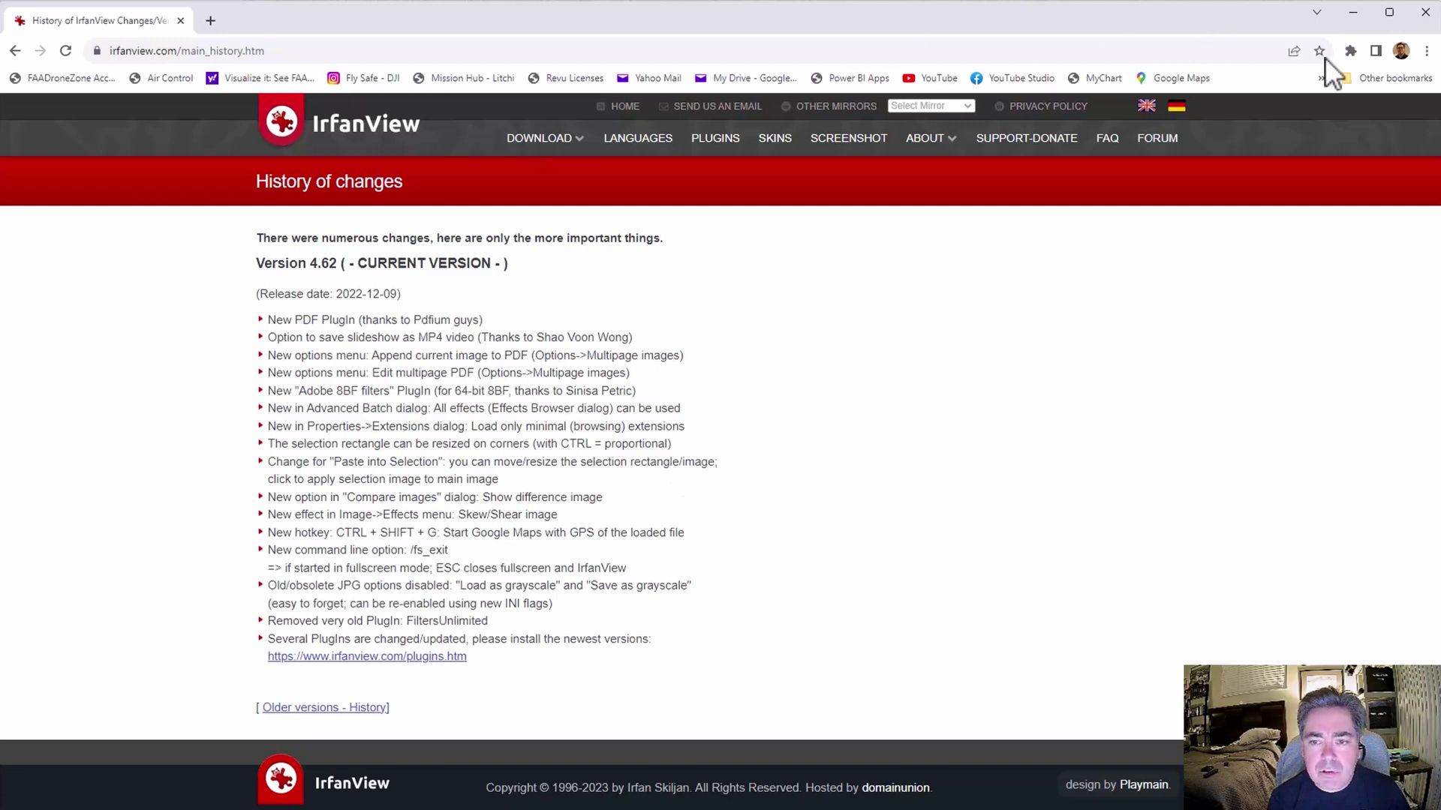
Close Chrome, dismiss the About box, and start Batch Conversion/Rename for the 1920x1080 folder
left_click(1427, 16)
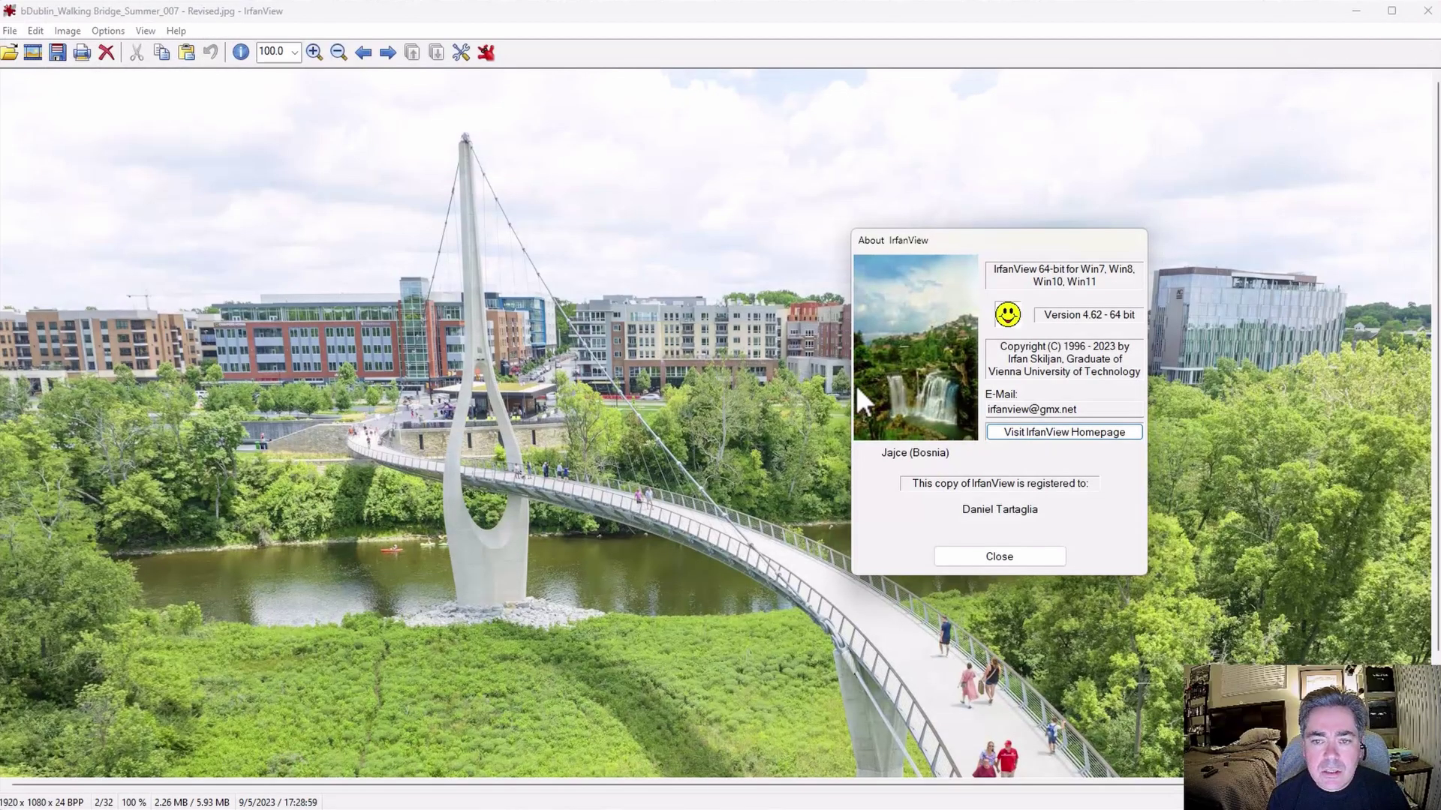
left_click(968, 572)
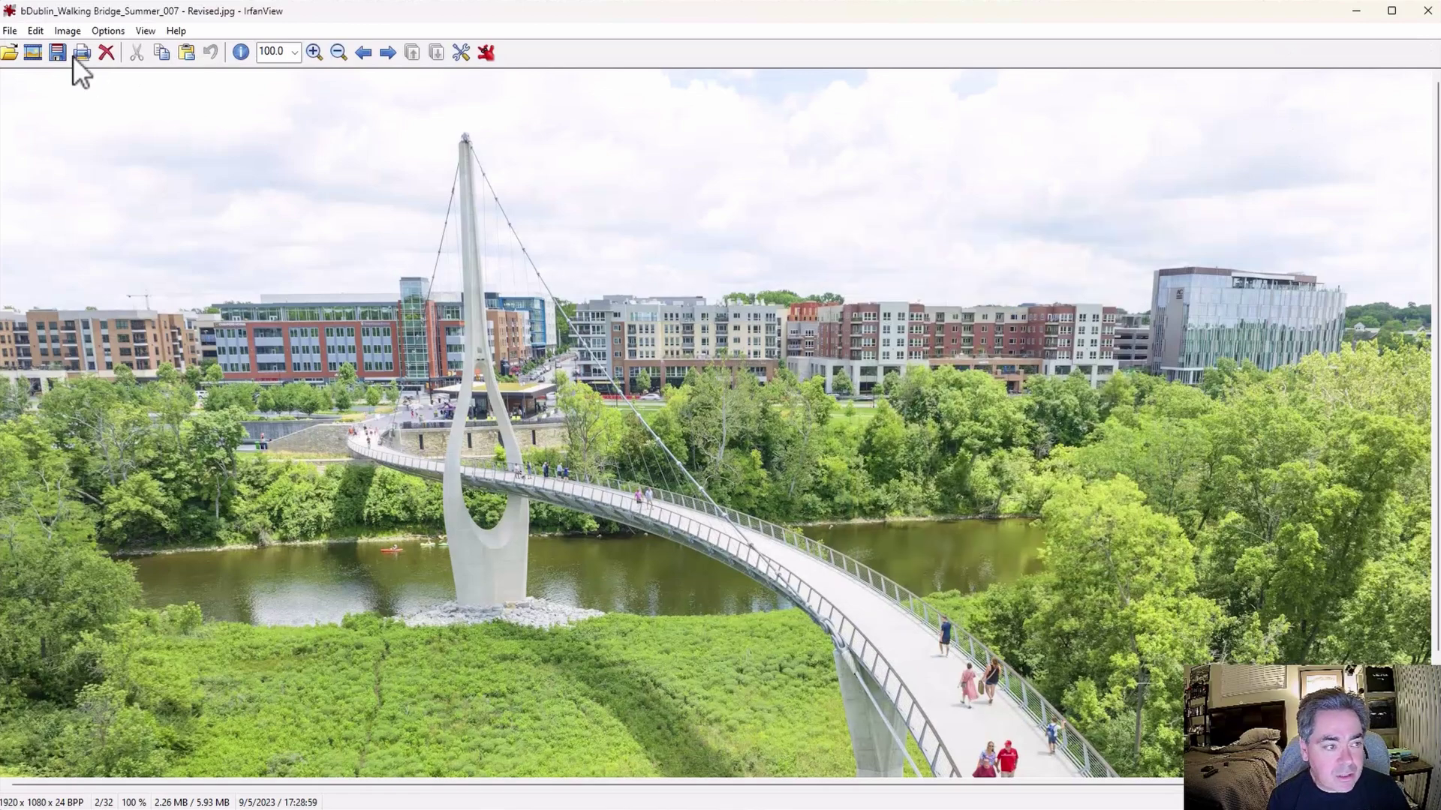
left_click(10, 31)
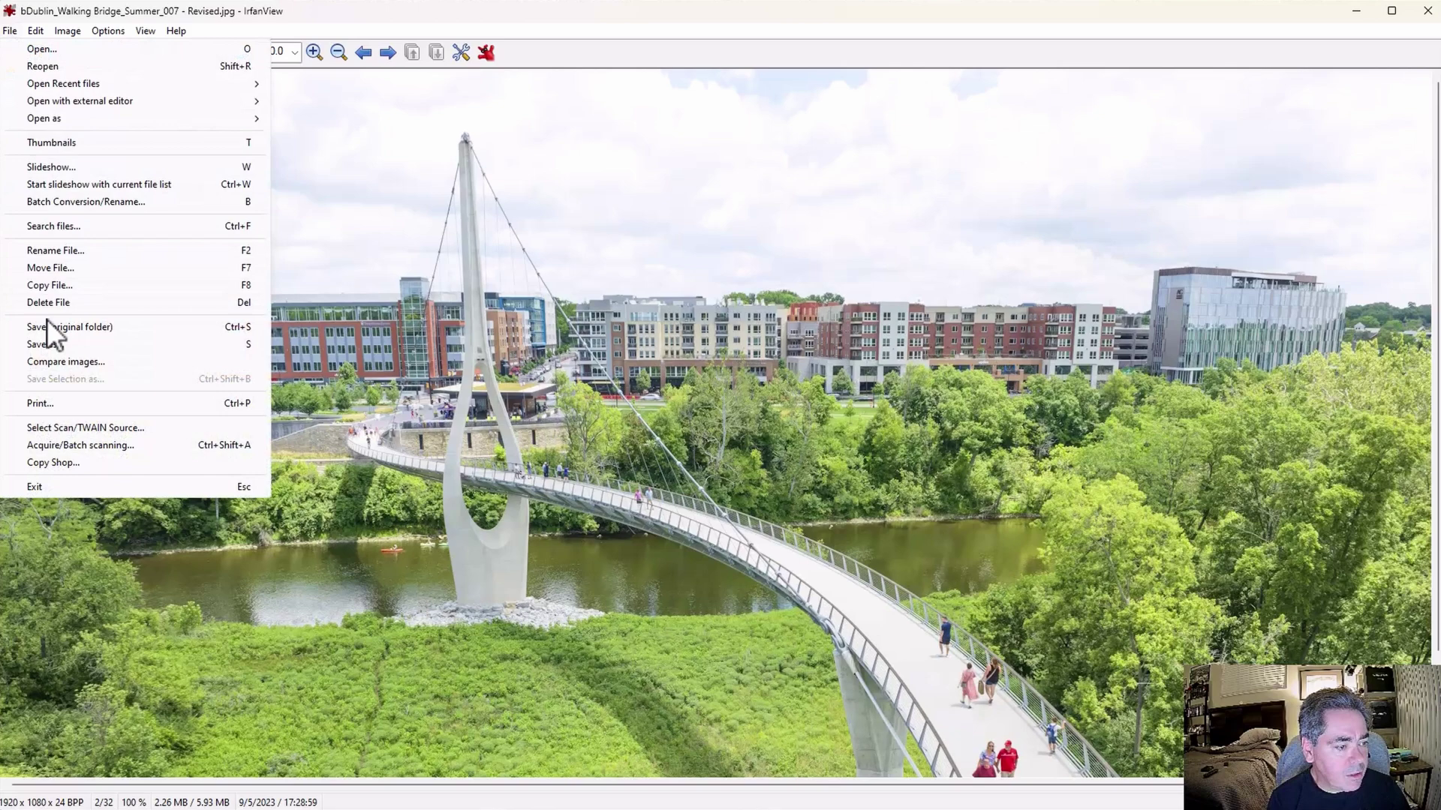
left_click(37, 201)
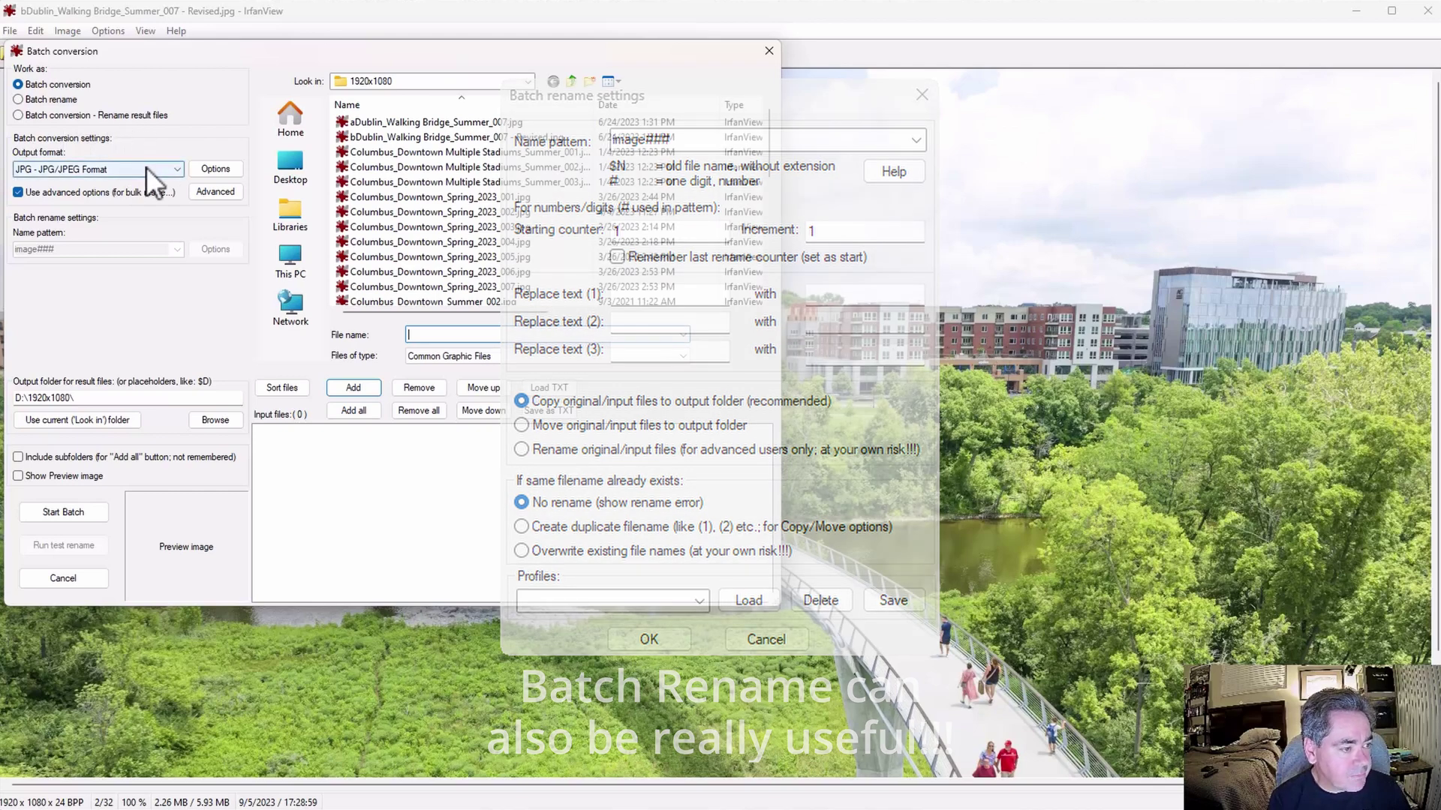
left_click(200, 190)
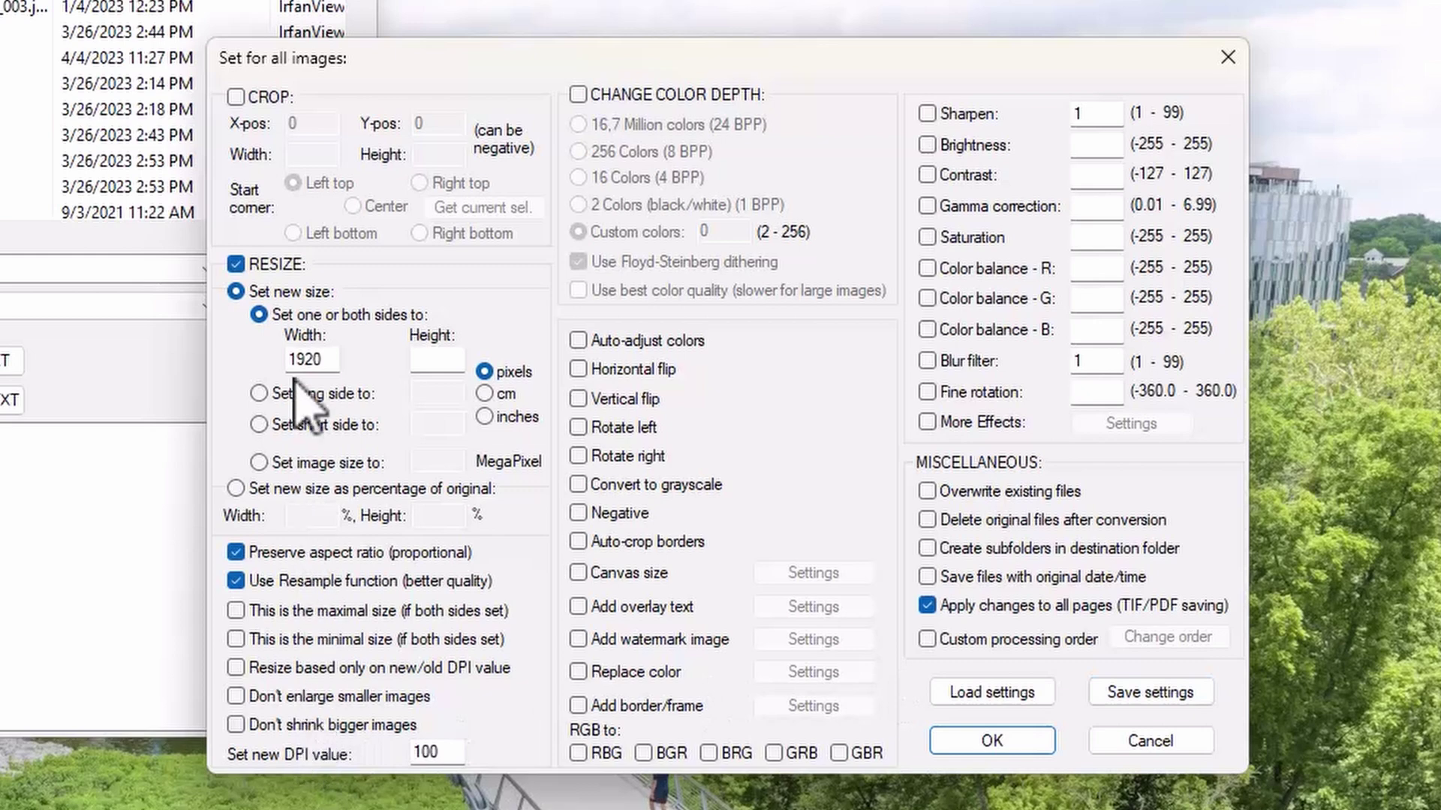
double_click(300, 361)
left_click(332, 362)
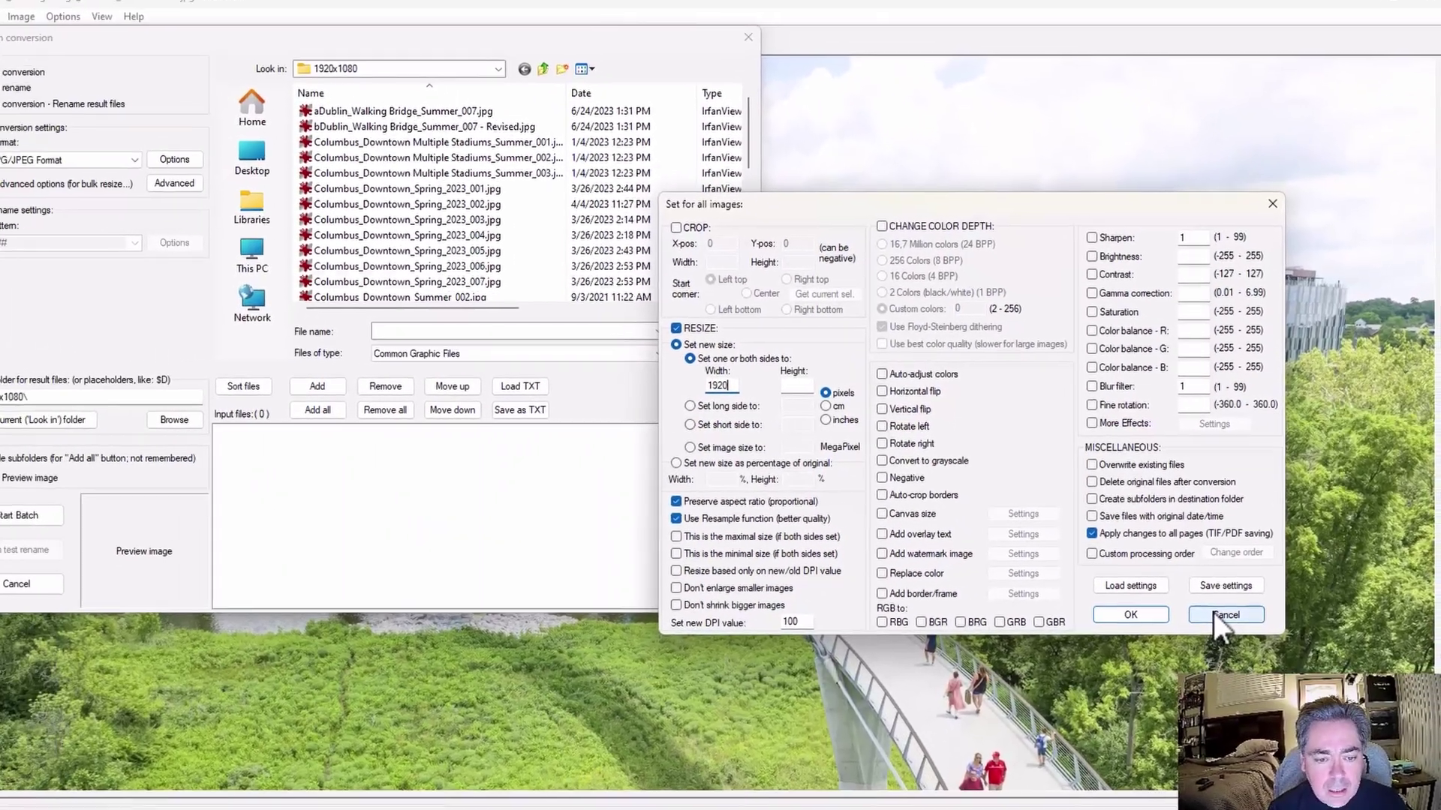
left_click(1202, 650)
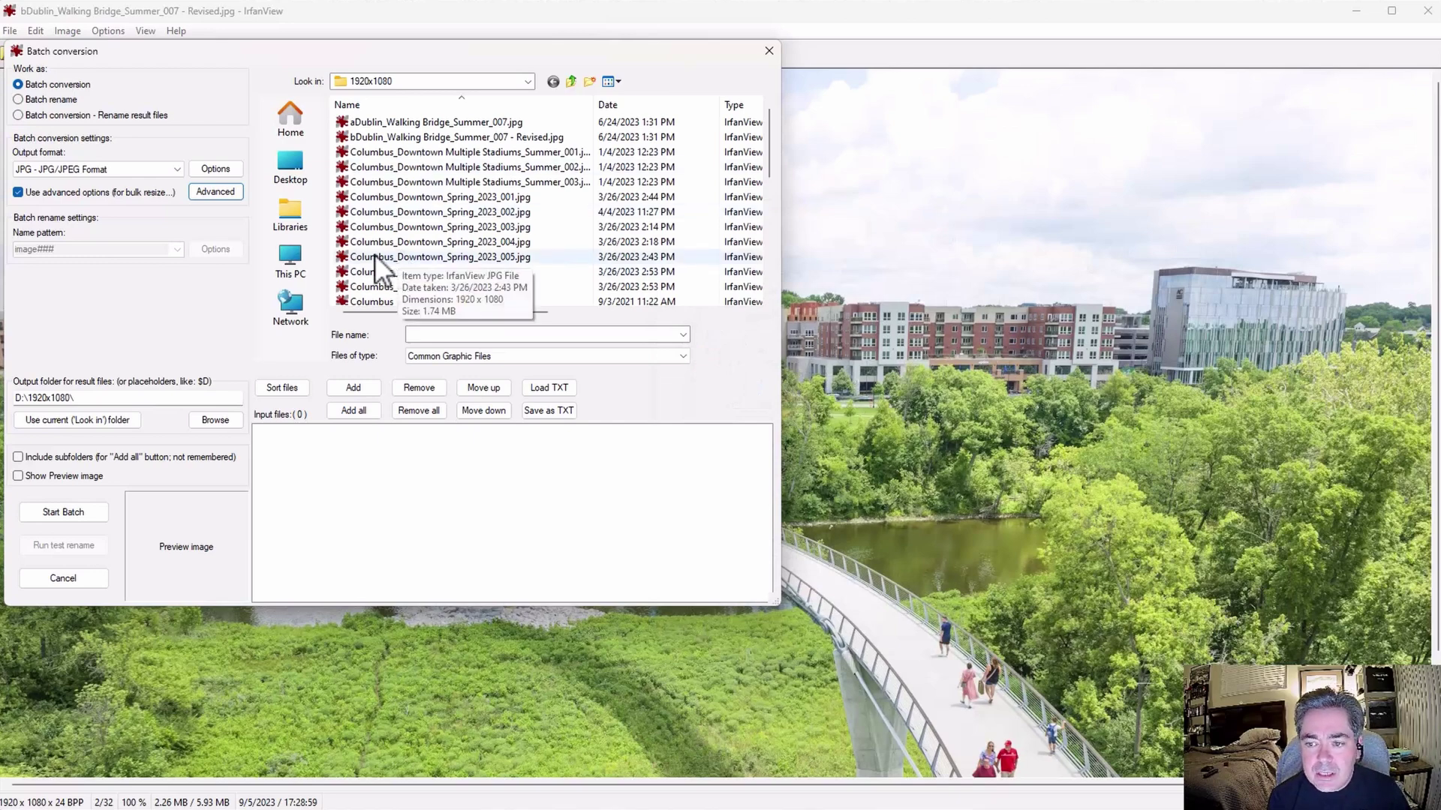
Close Batch conversion and select the red-brick apartment block on the bridge photo
left_click(769, 50)
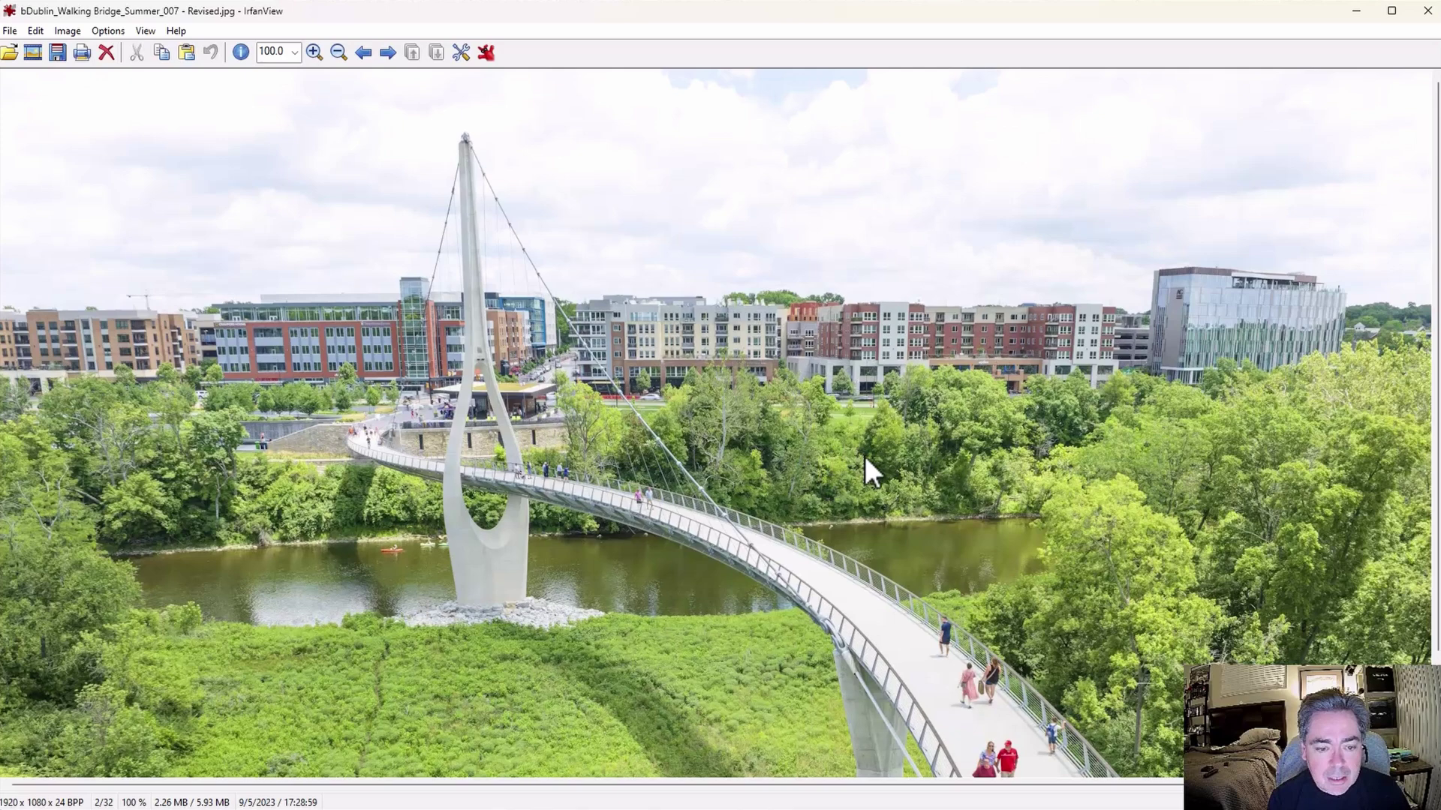
left_click_drag(835, 453, 1110, 285)
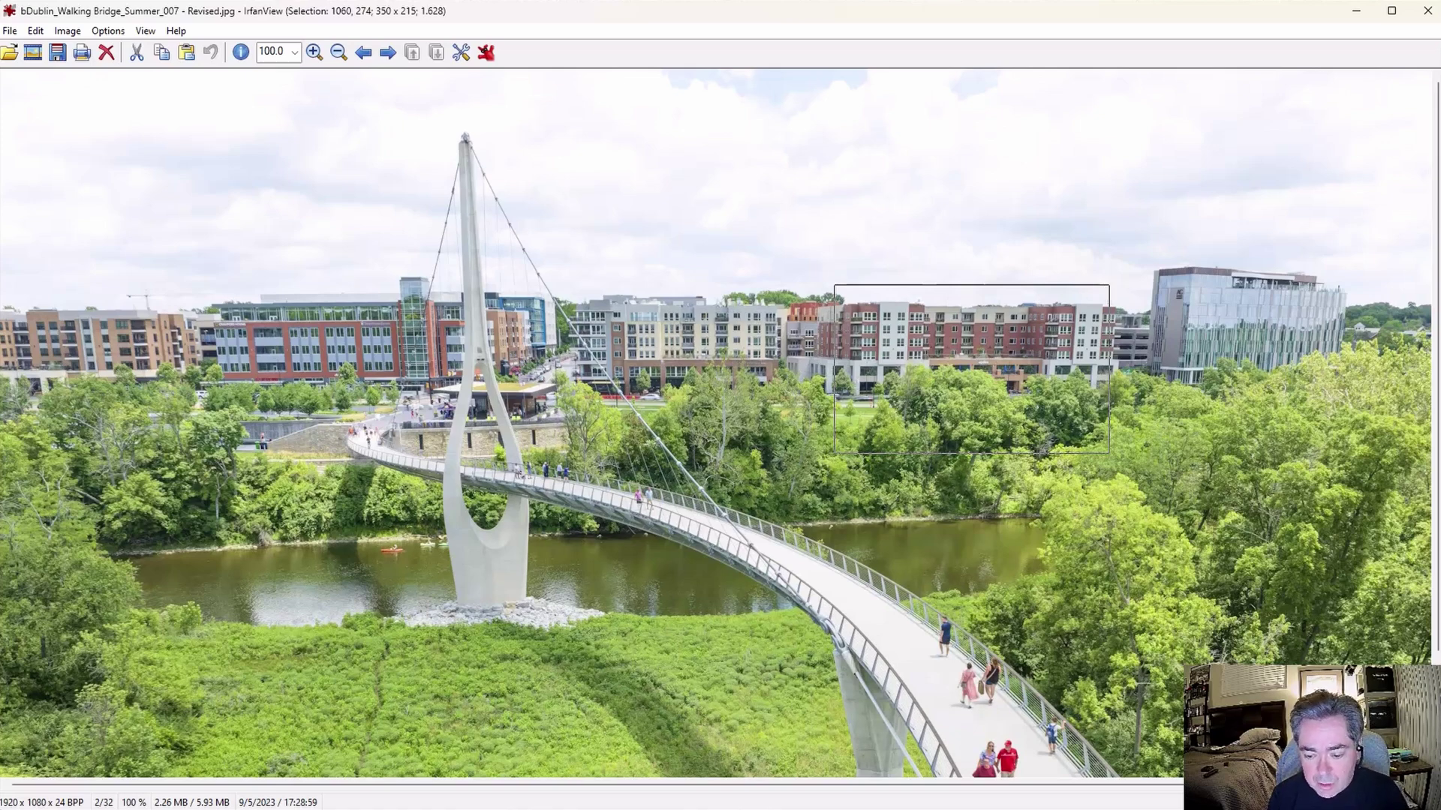
Paste the apartment block and bridge pylon walkway crops side by side on a PowerPoint slide
key("alt+Tab")
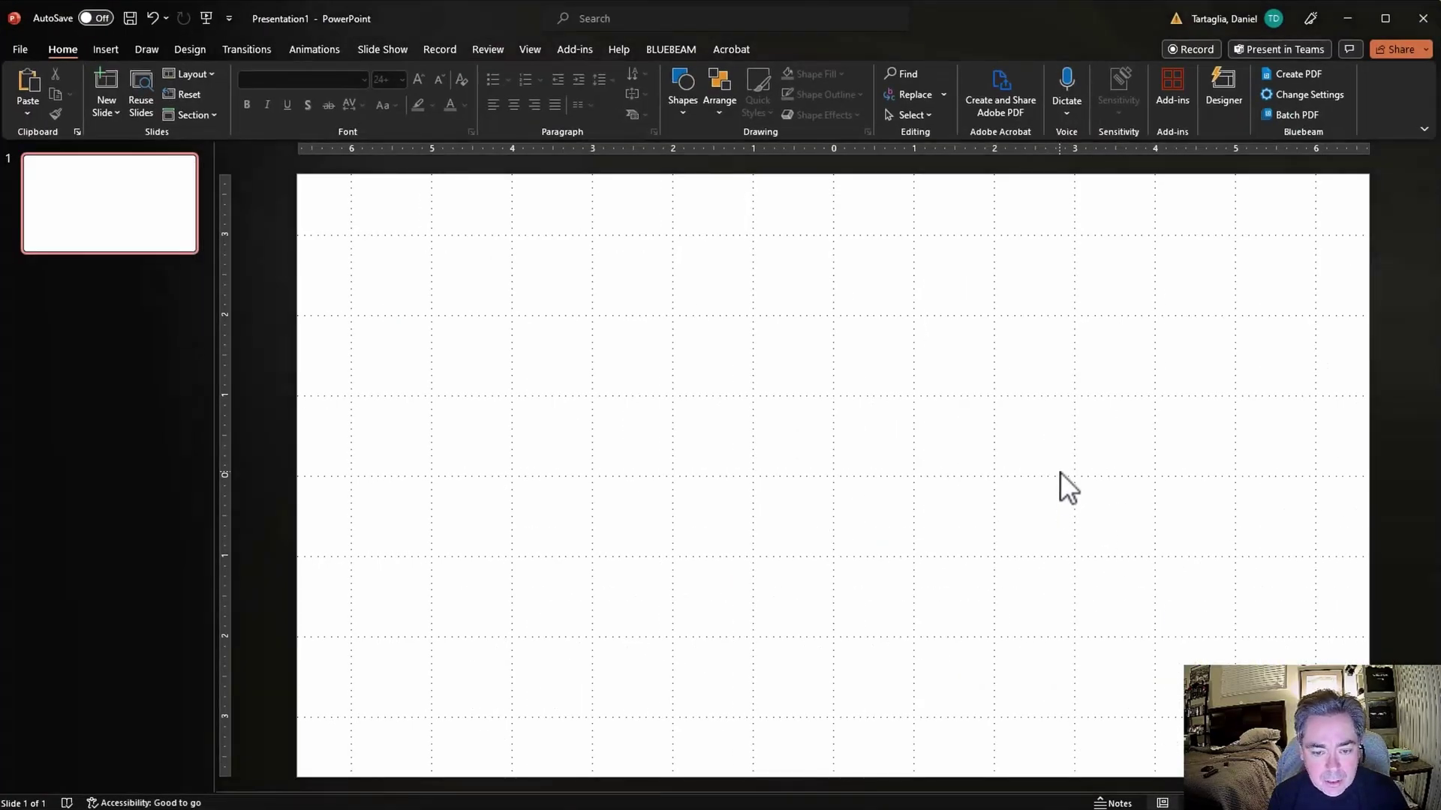
key("ctrl+v")
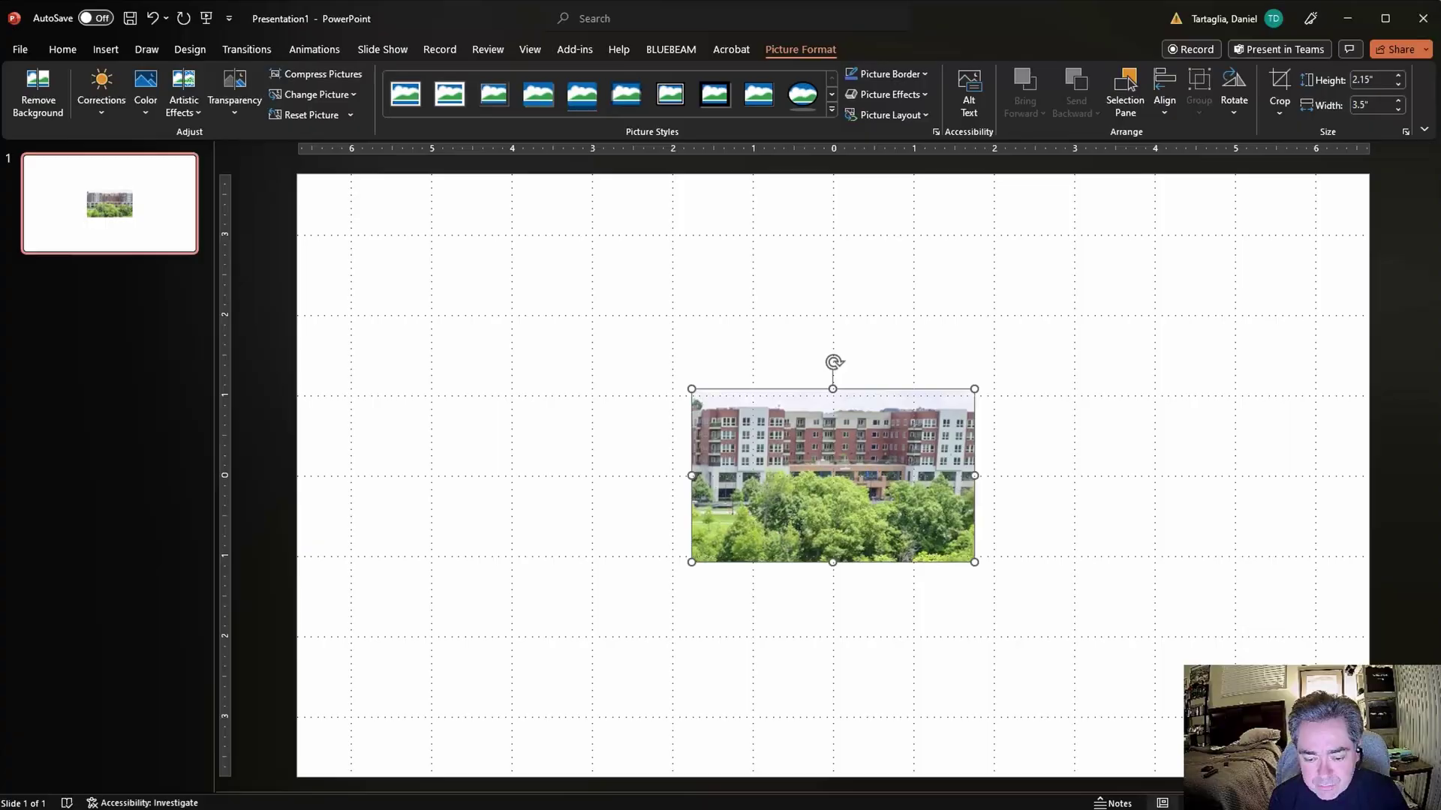
key("alt+Tab")
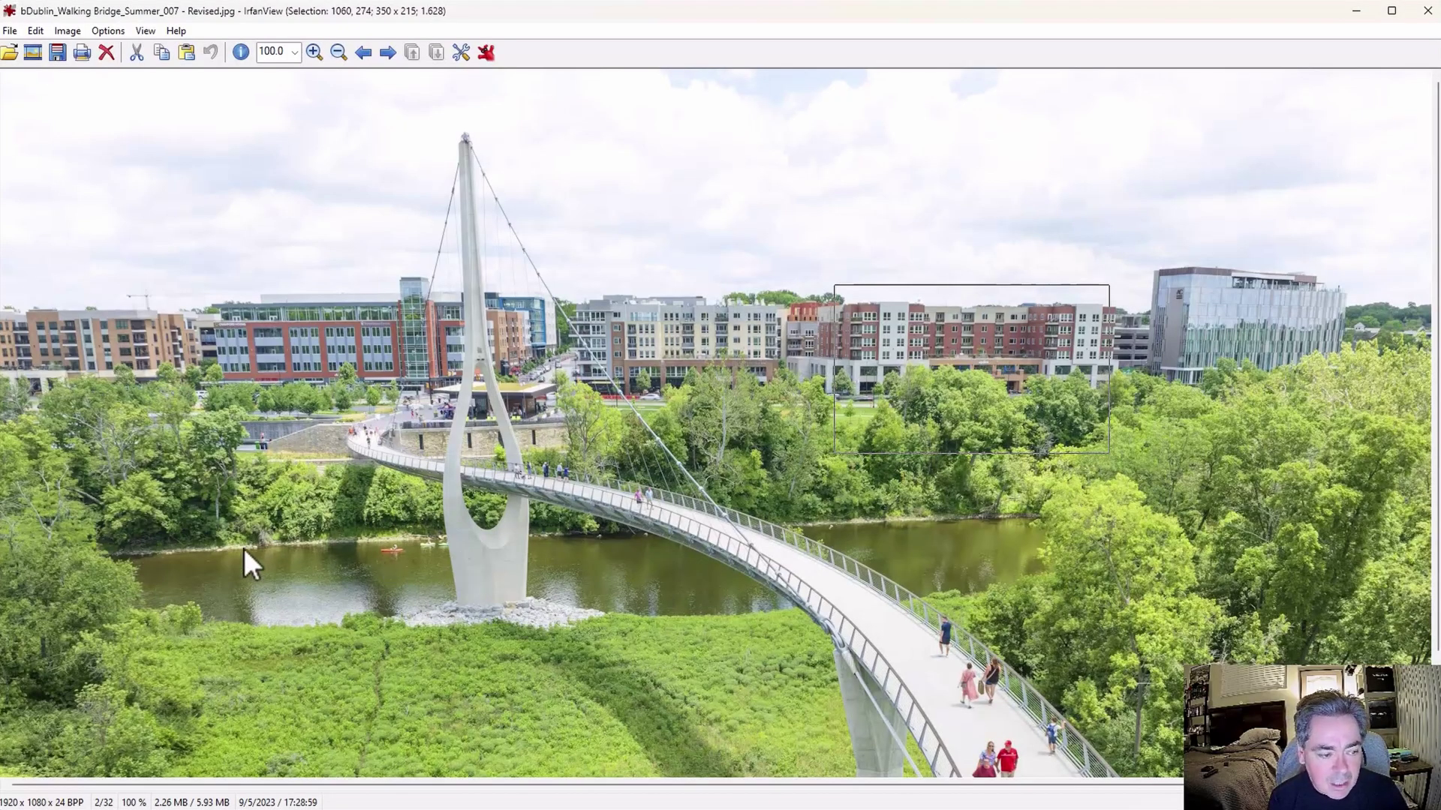
left_click_drag(244, 548, 530, 321)
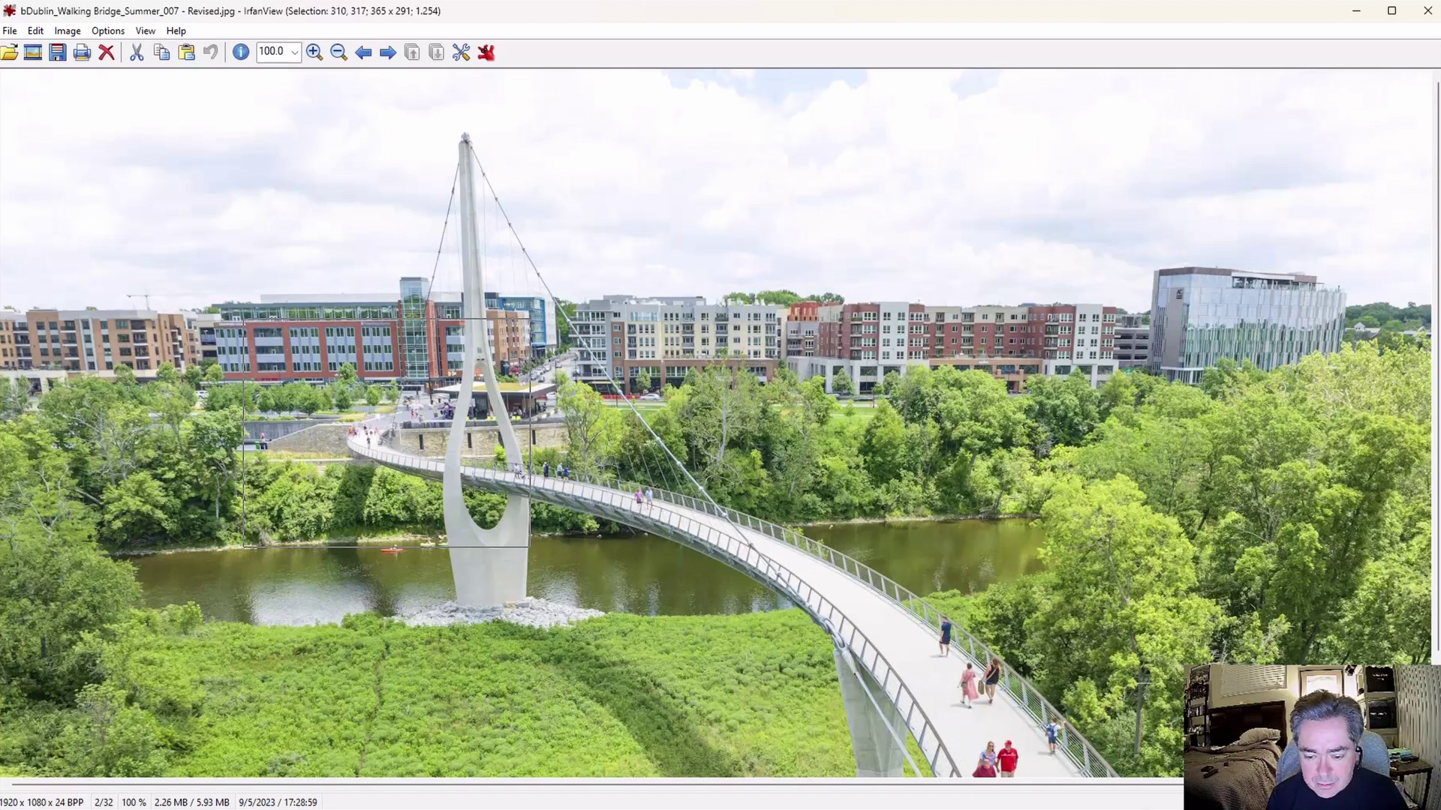
key("alt+Tab")
left_click(1256, 605)
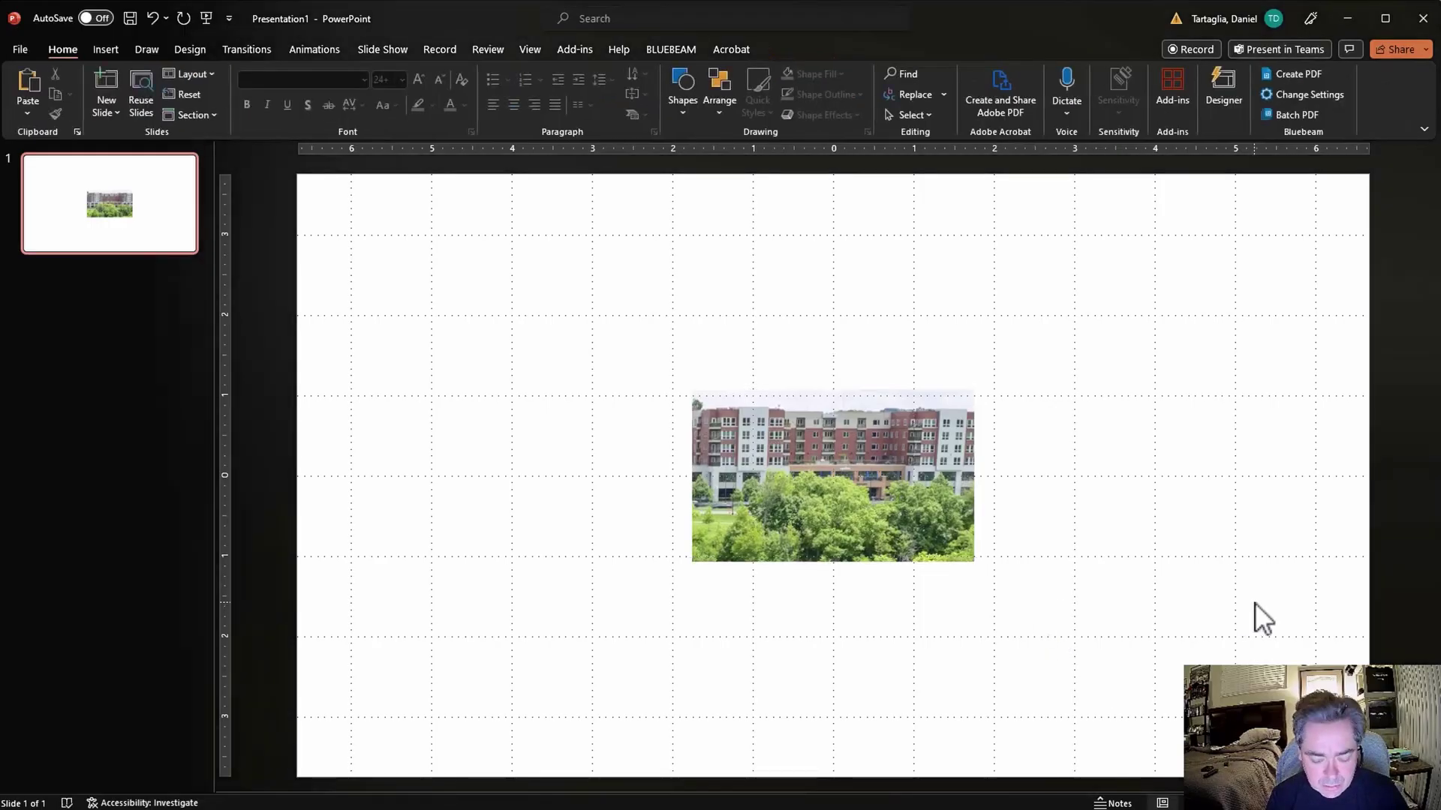
key("ctrl+v")
left_click_drag(762, 457, 1119, 495)
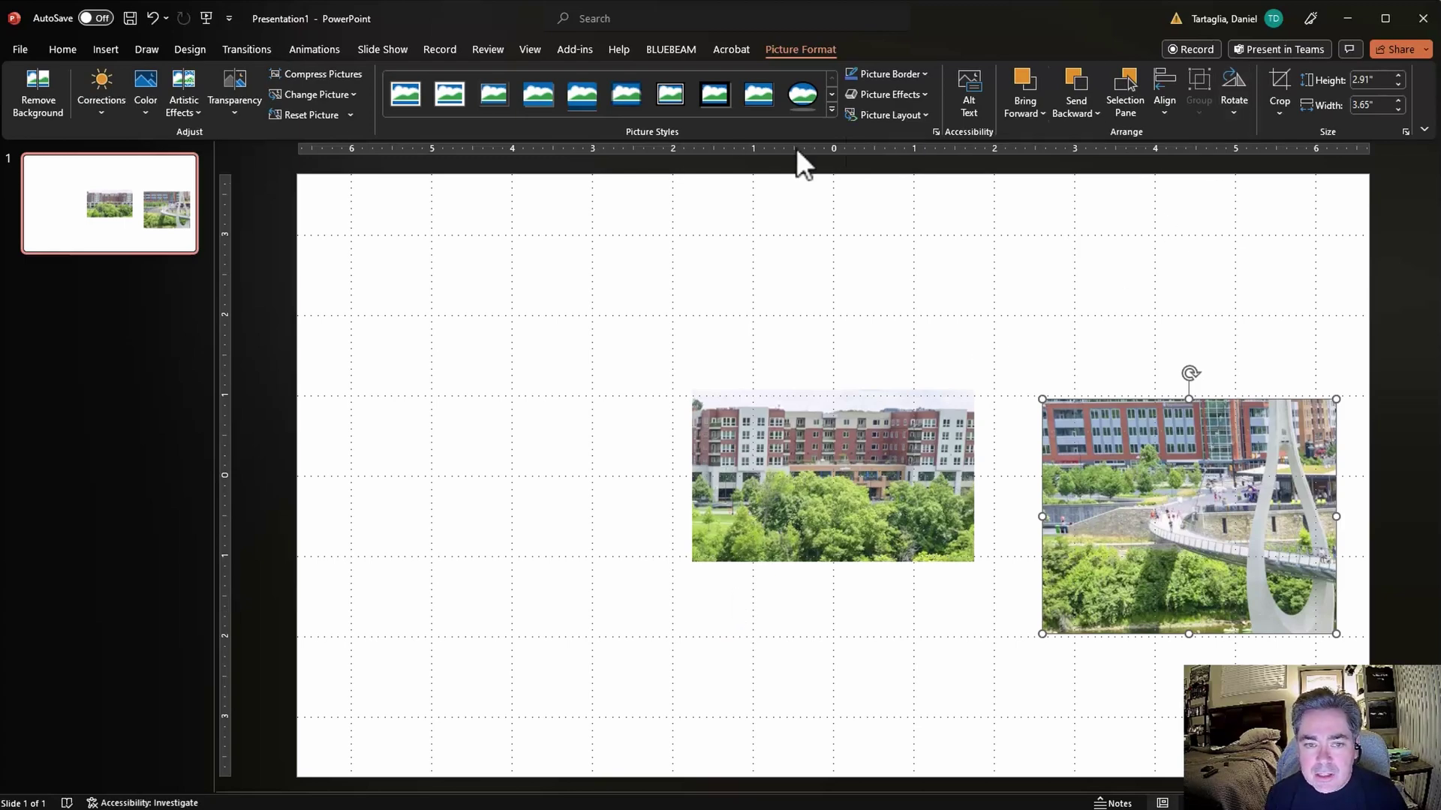
left_click(1340, 18)
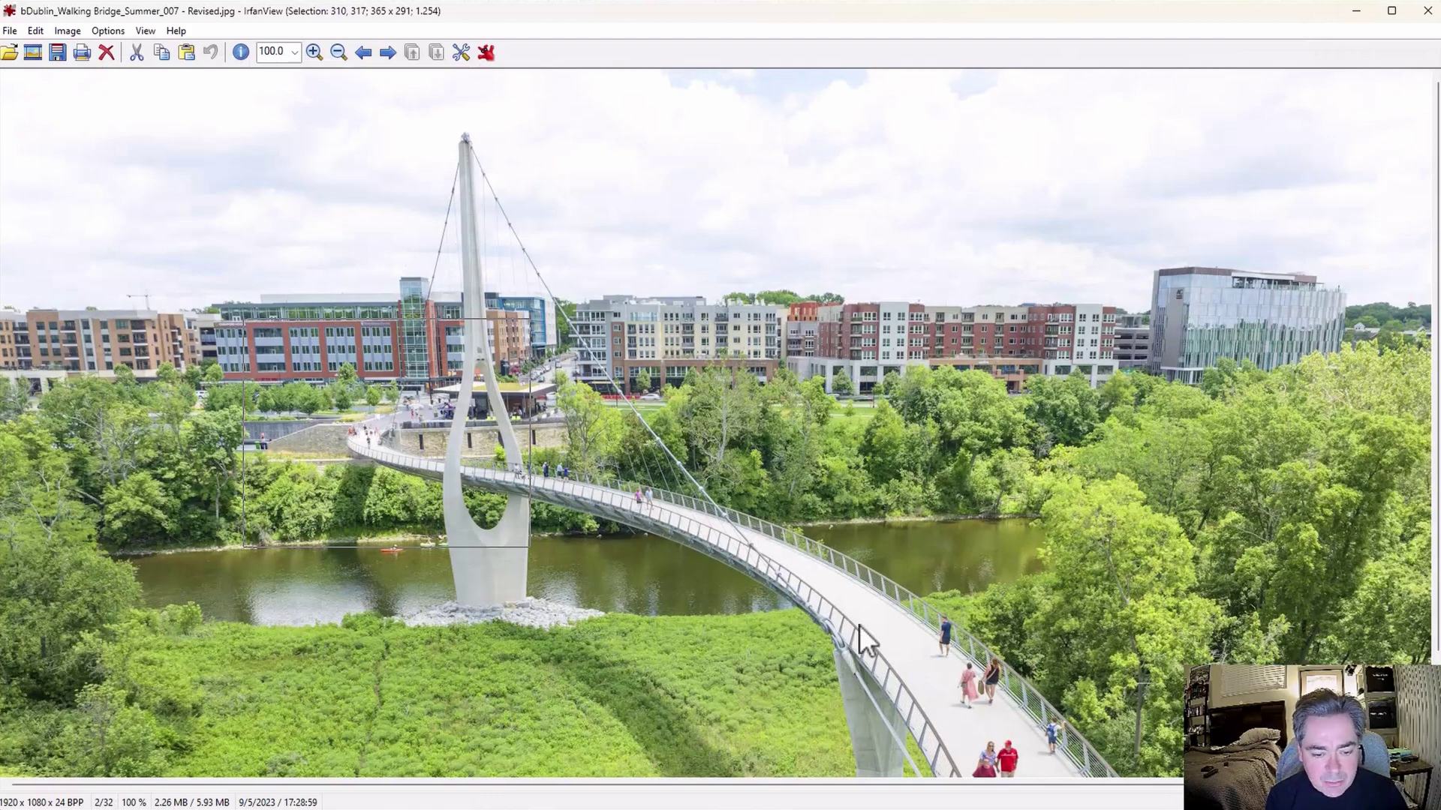
Compare the revised bridge photo side by side with aDublin_Walking Bridge_Summer_007.jpg
left_click(6, 32)
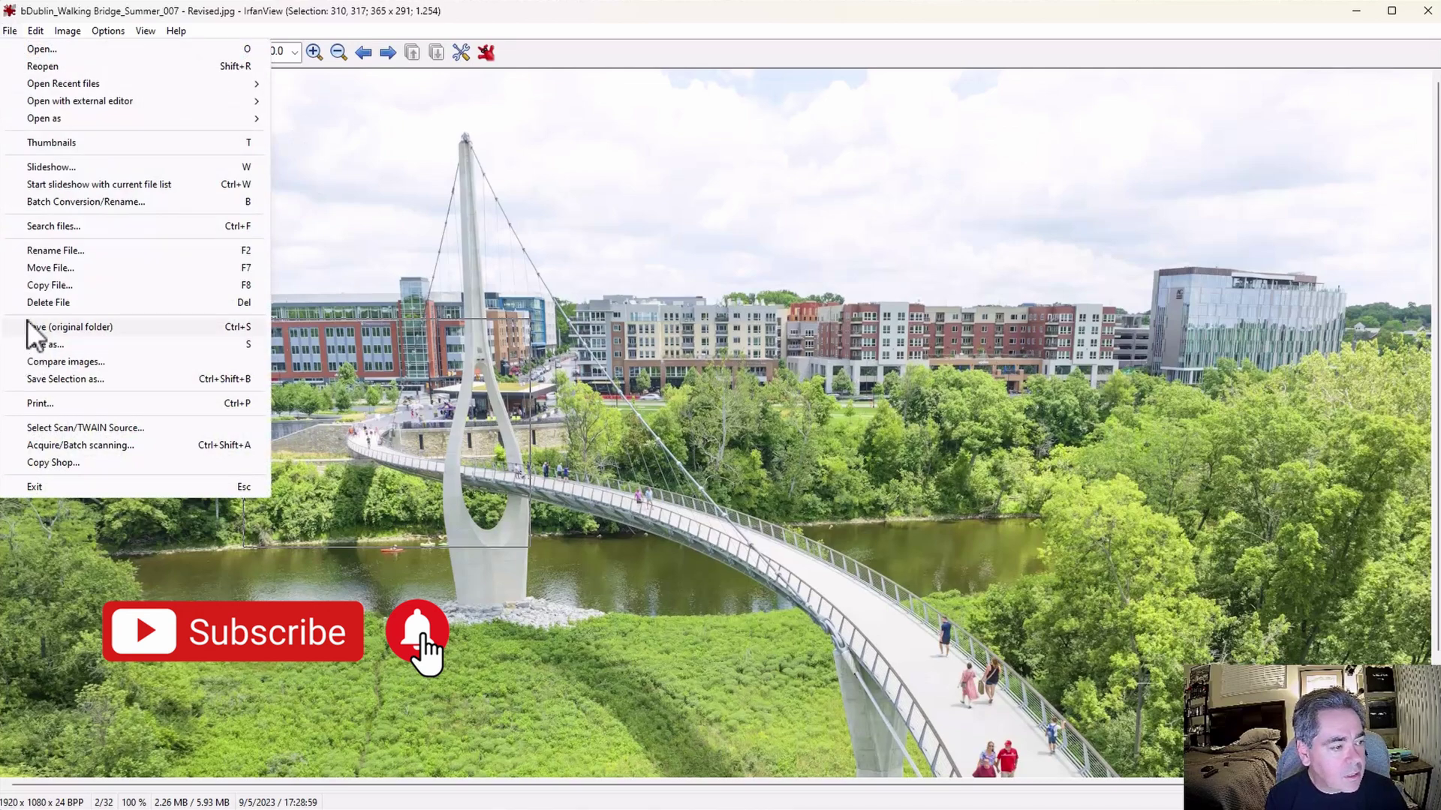
left_click(84, 364)
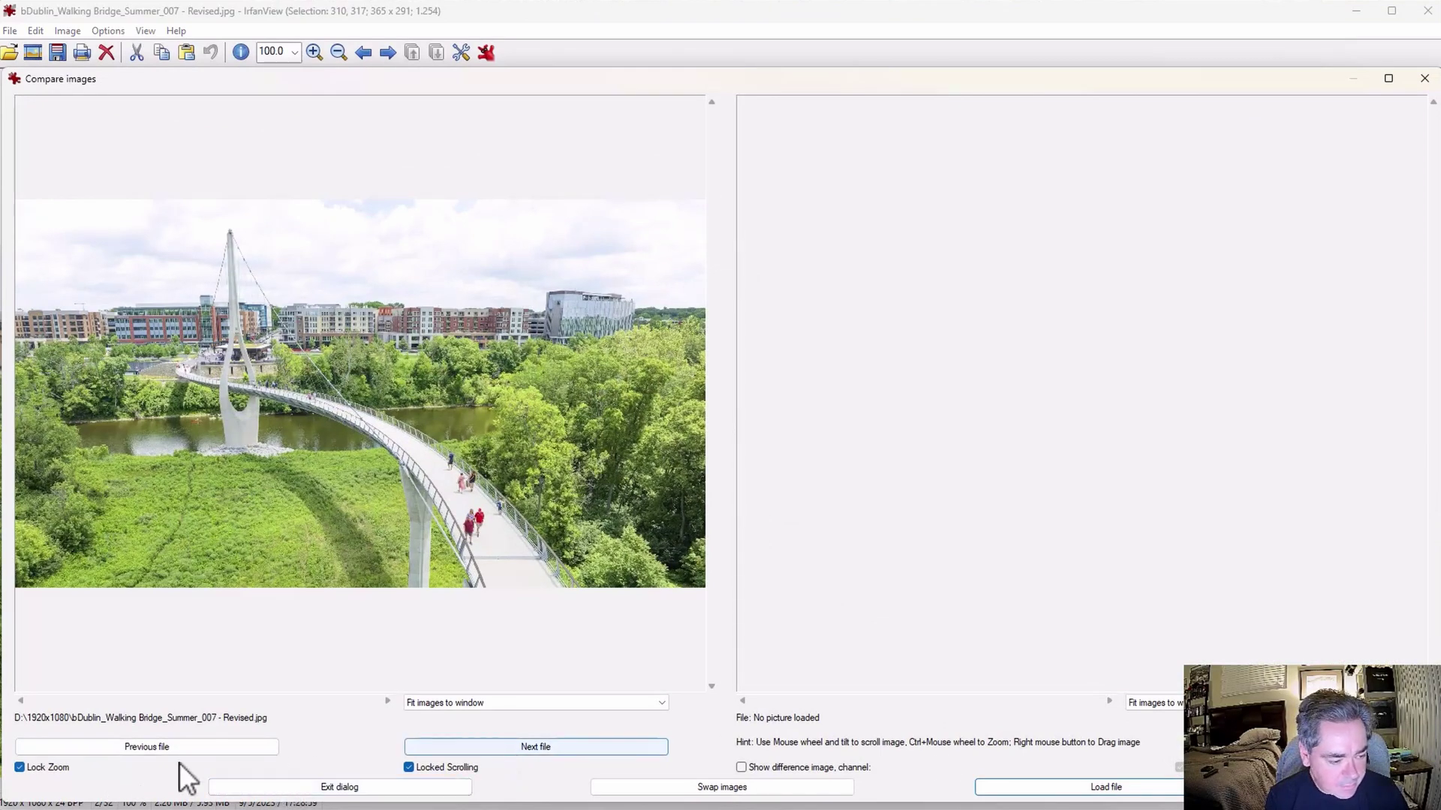
left_click(1111, 789)
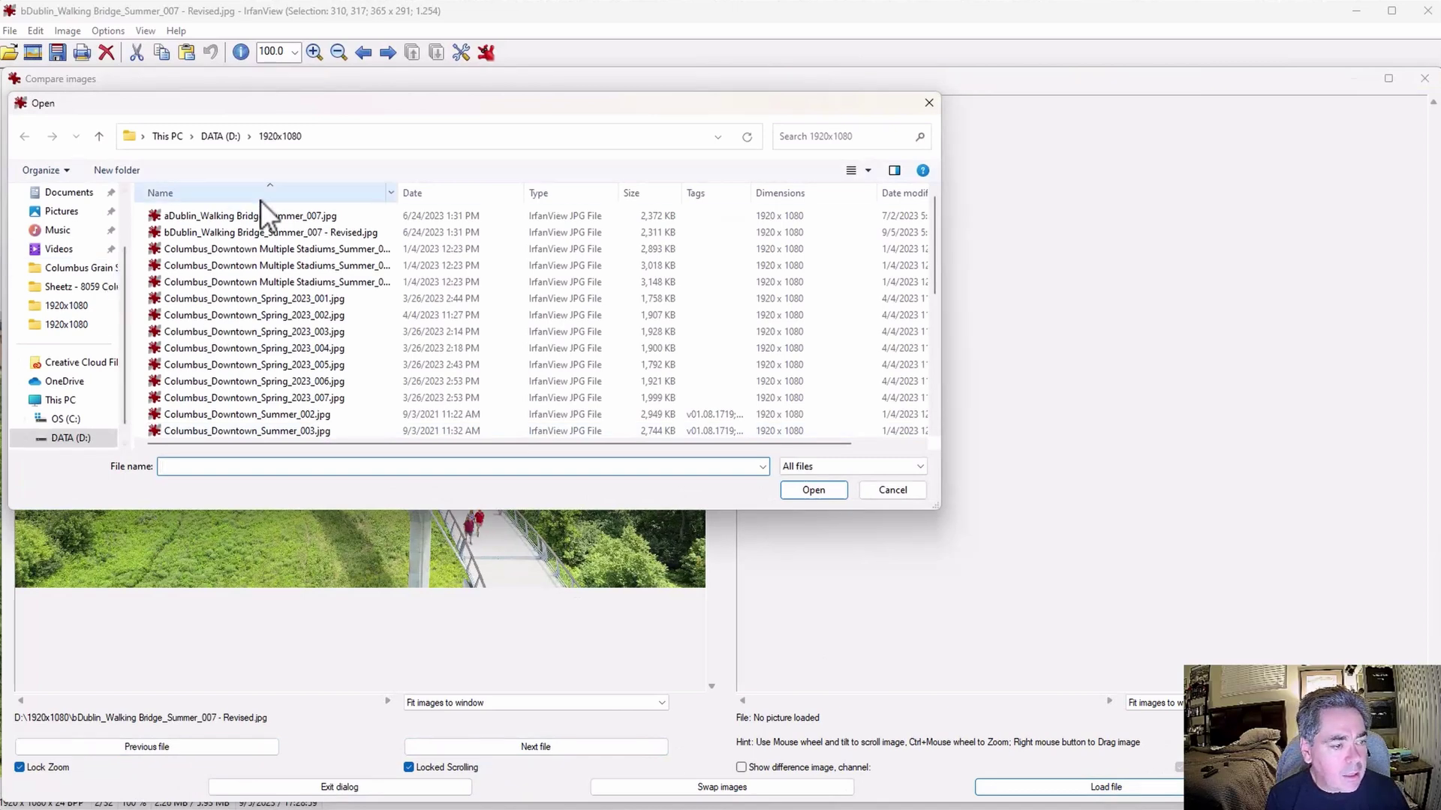
double_click(269, 215)
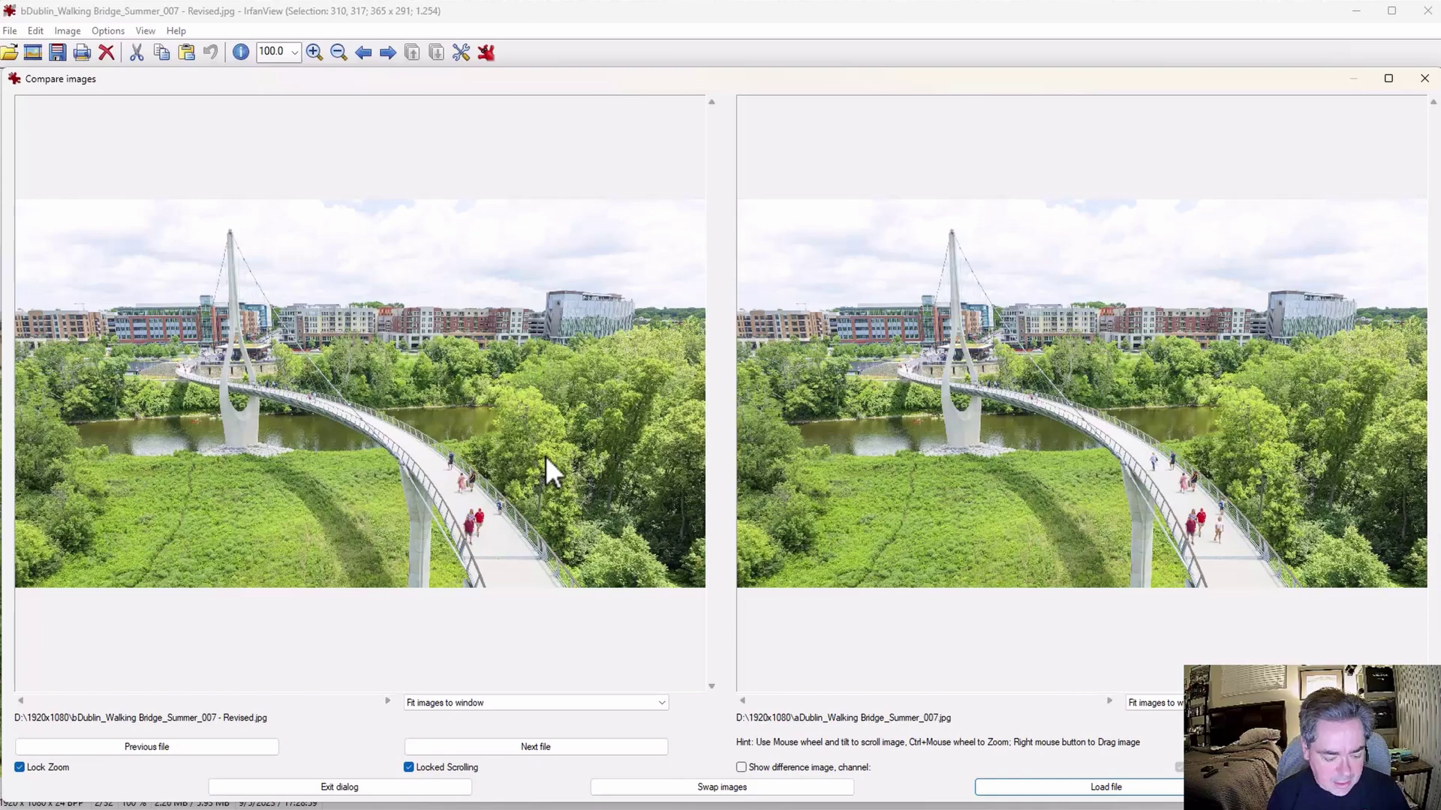
Zoom both comparison panes to 125% and pan toward the bridge deck
scroll(546, 456, "down", 2)
scroll(546, 457, "up", 2)
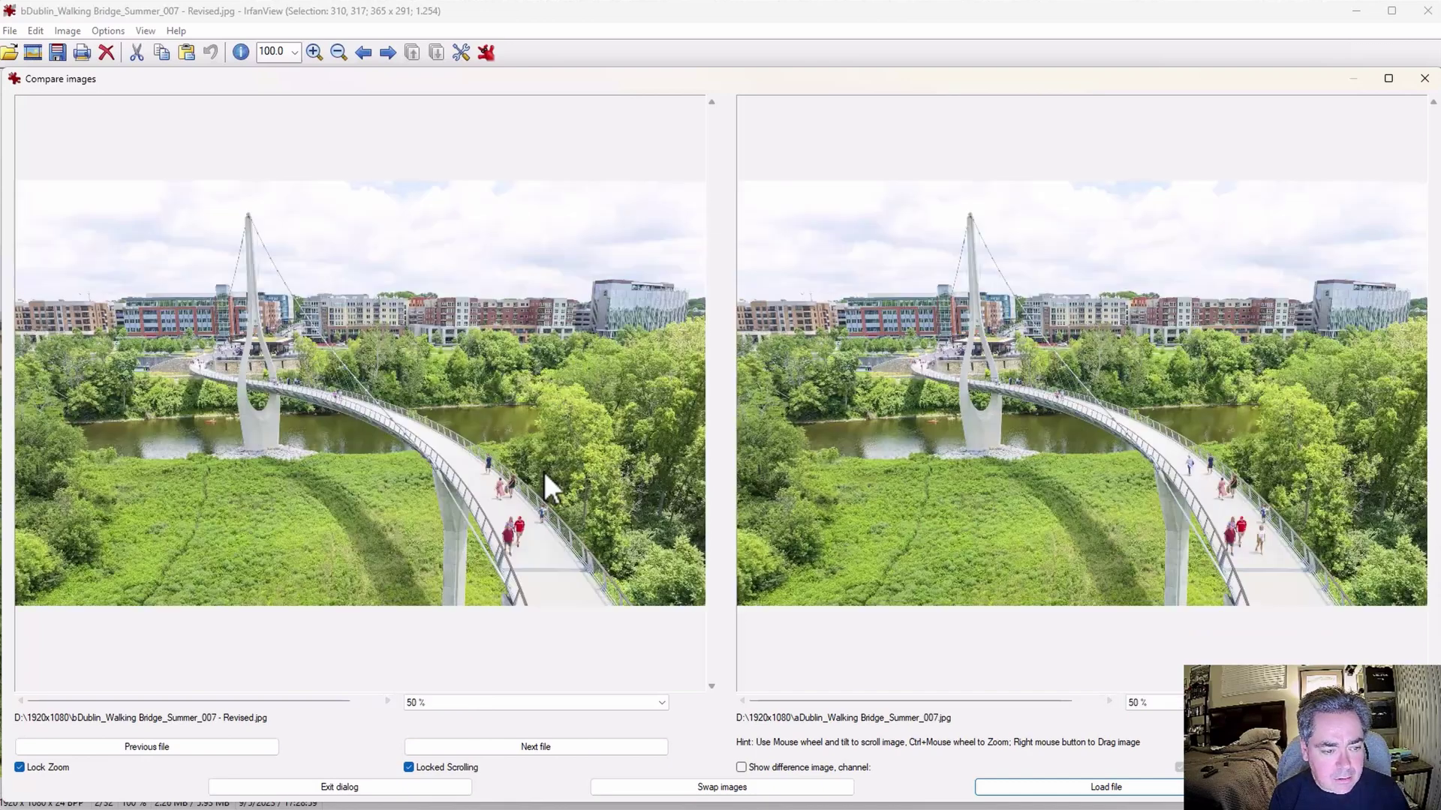
scroll(545, 477, "up", 2)
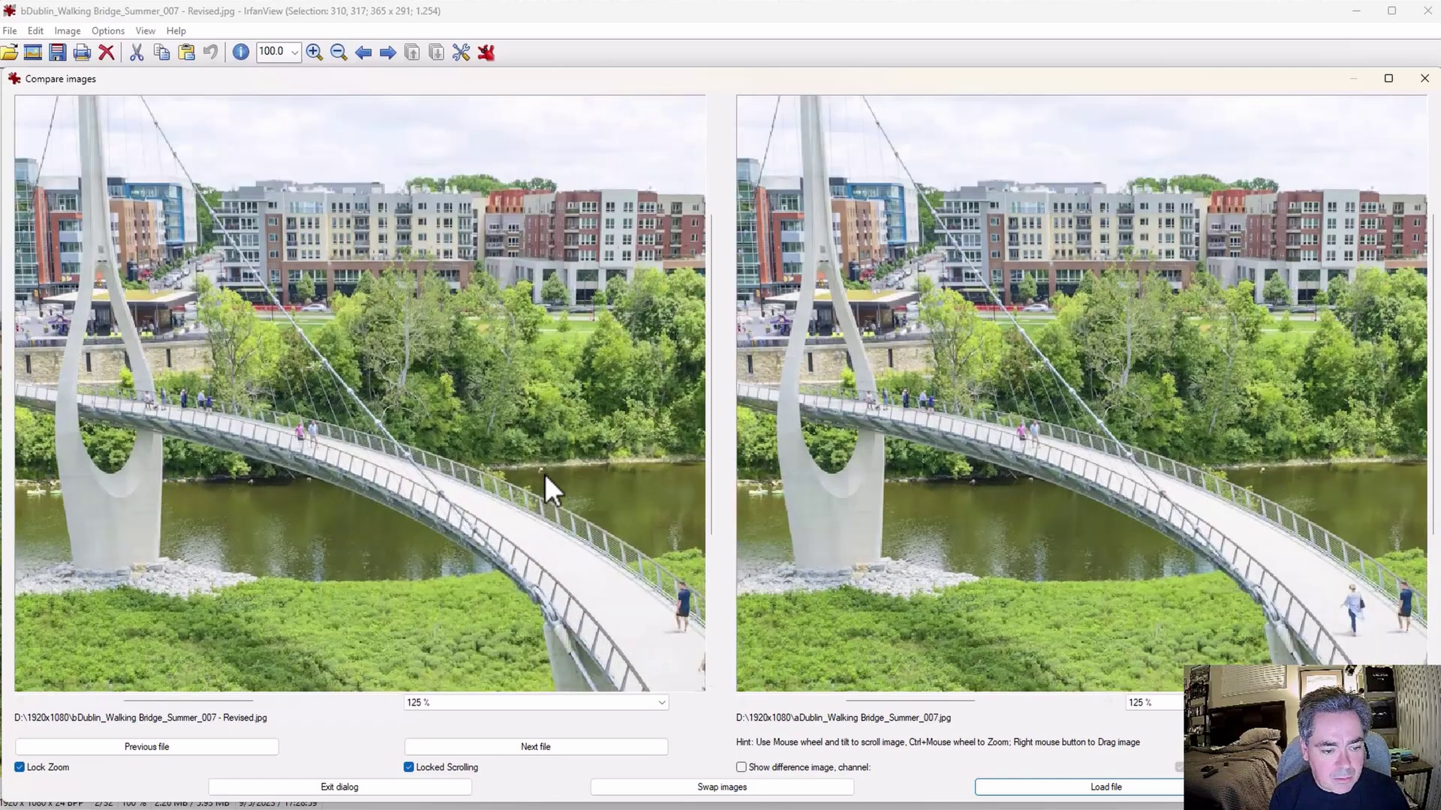
scroll(538, 485, "up", 1)
left_click_drag(538, 485, 174, 198)
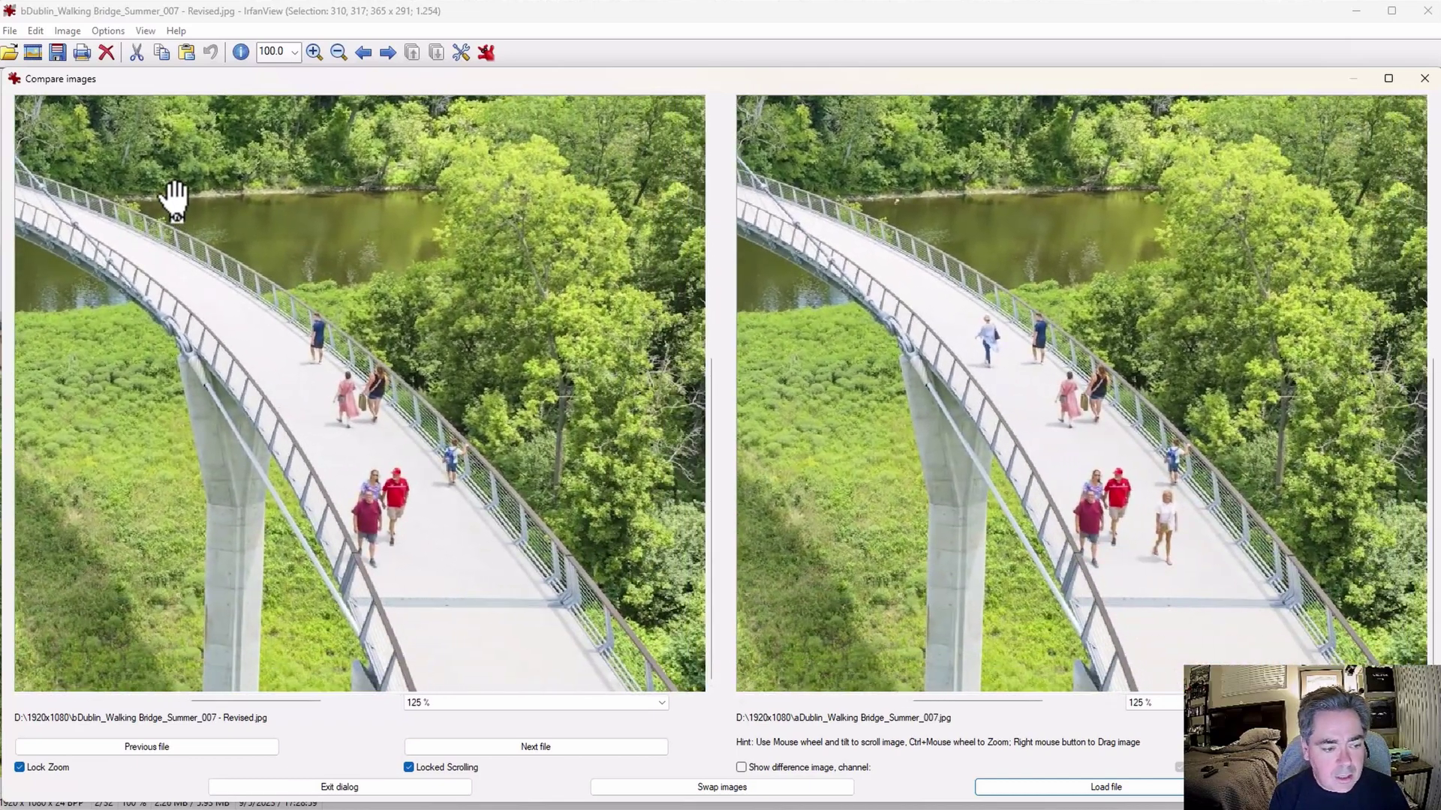
Toggle 'Show difference image' repeatedly to spot differing walkers, then close the comparison
left_click(741, 768)
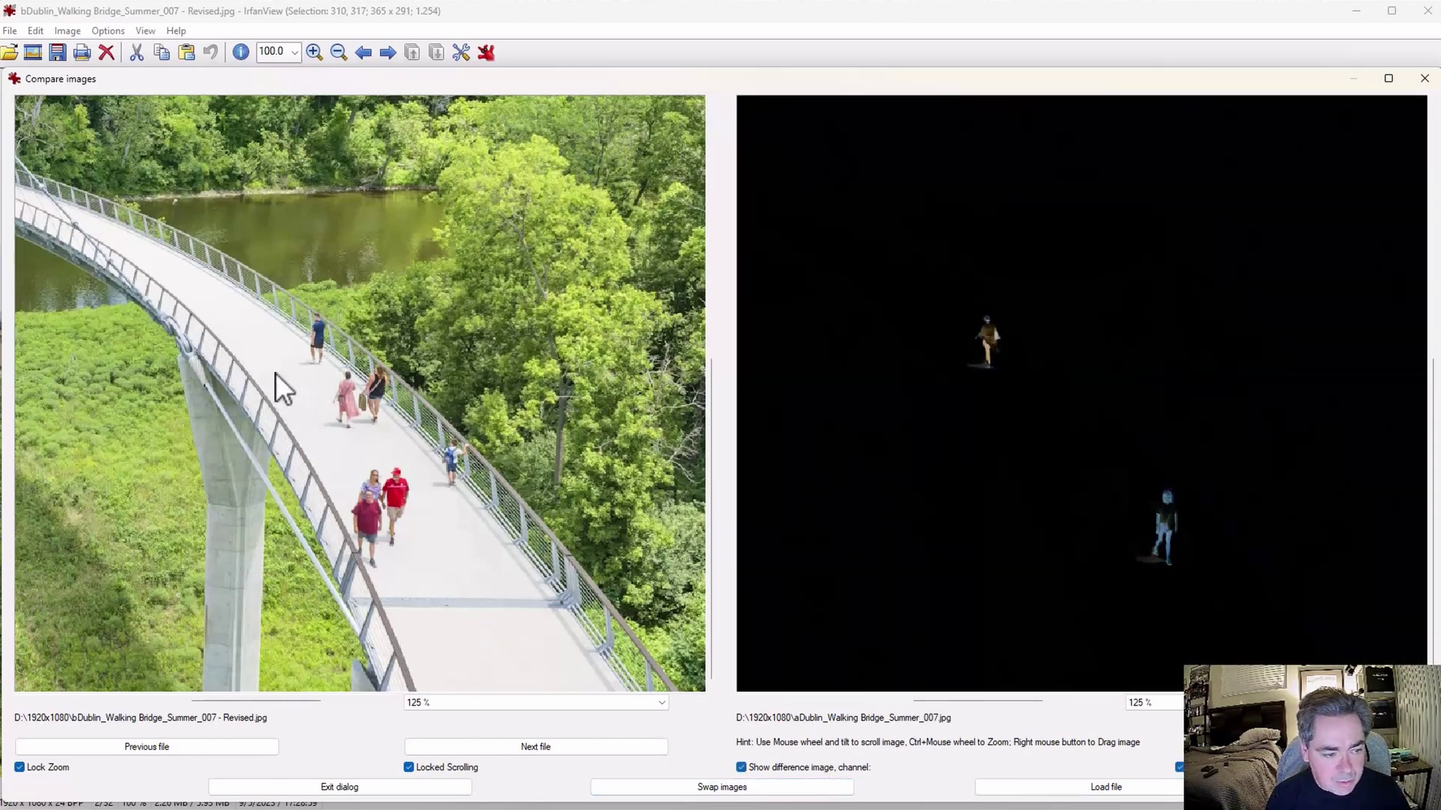
left_click(742, 769)
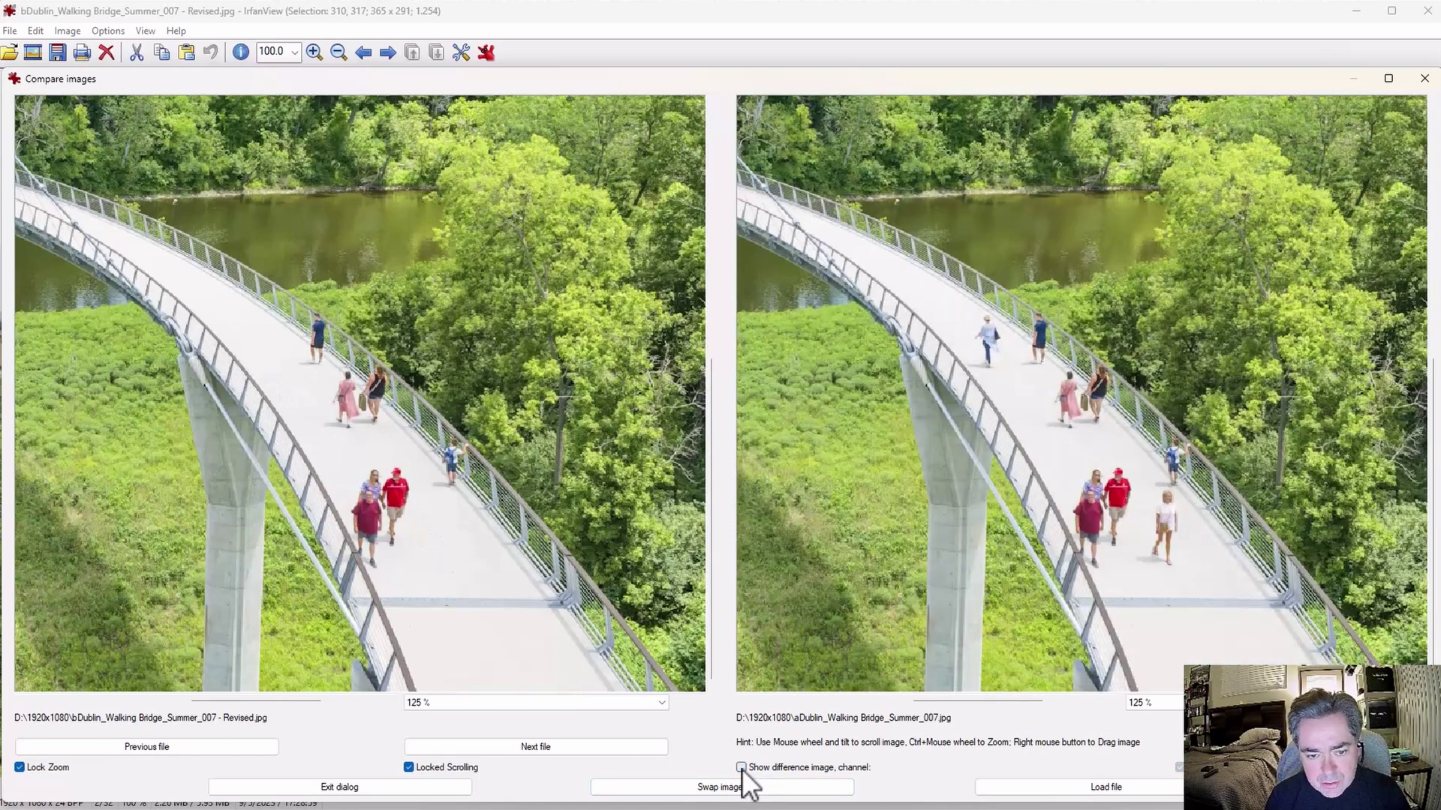
left_click(741, 769)
left_click(741, 768)
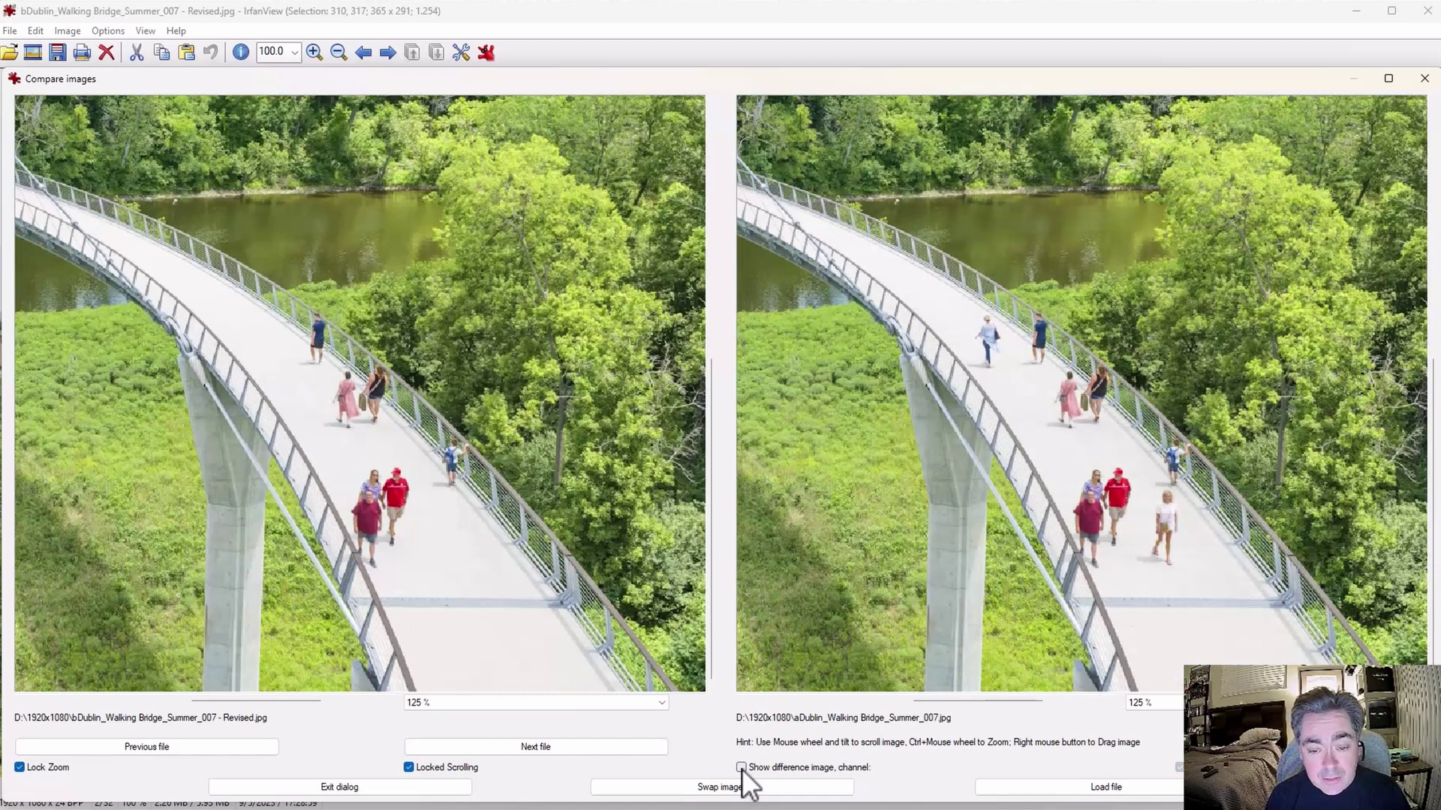
left_click(741, 769)
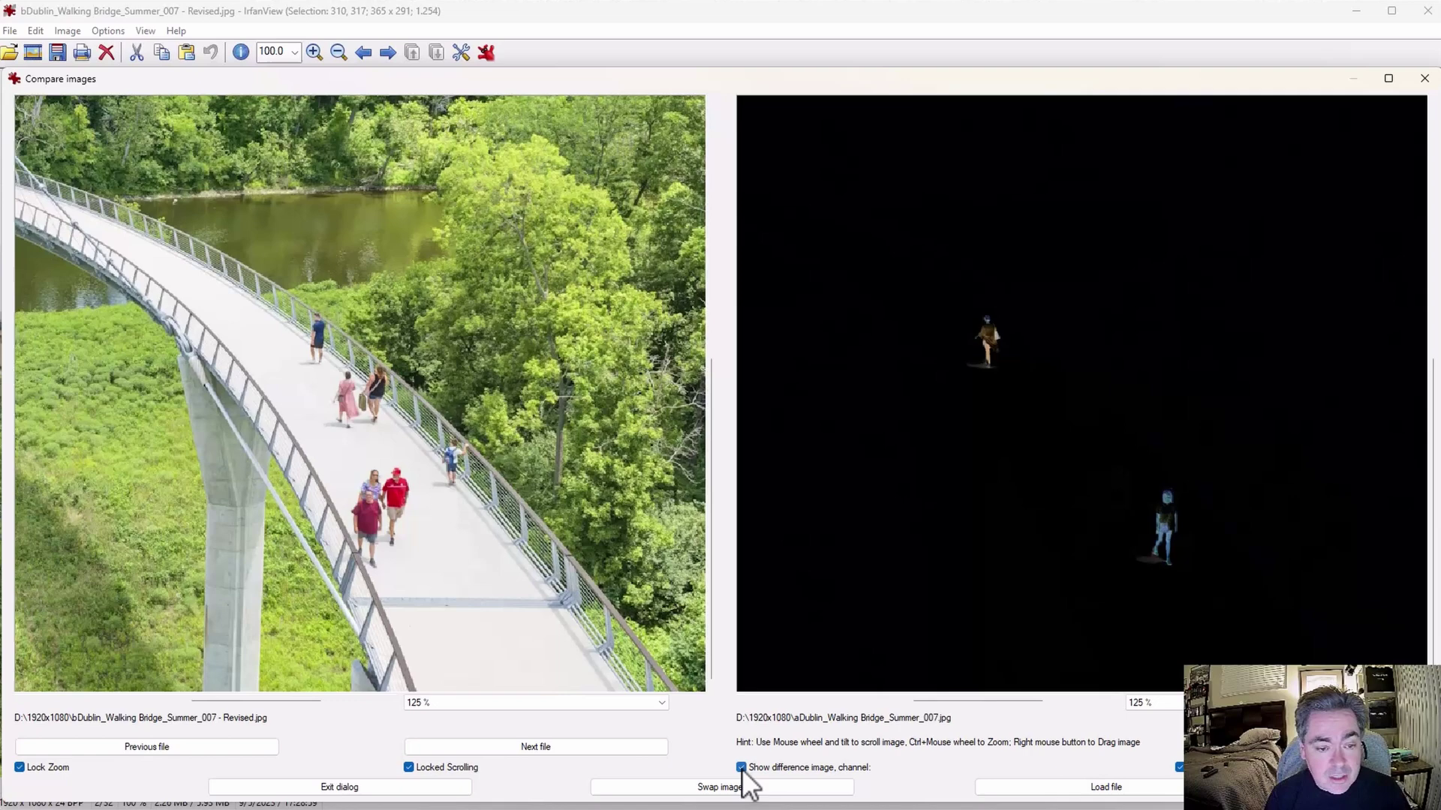
left_click(742, 768)
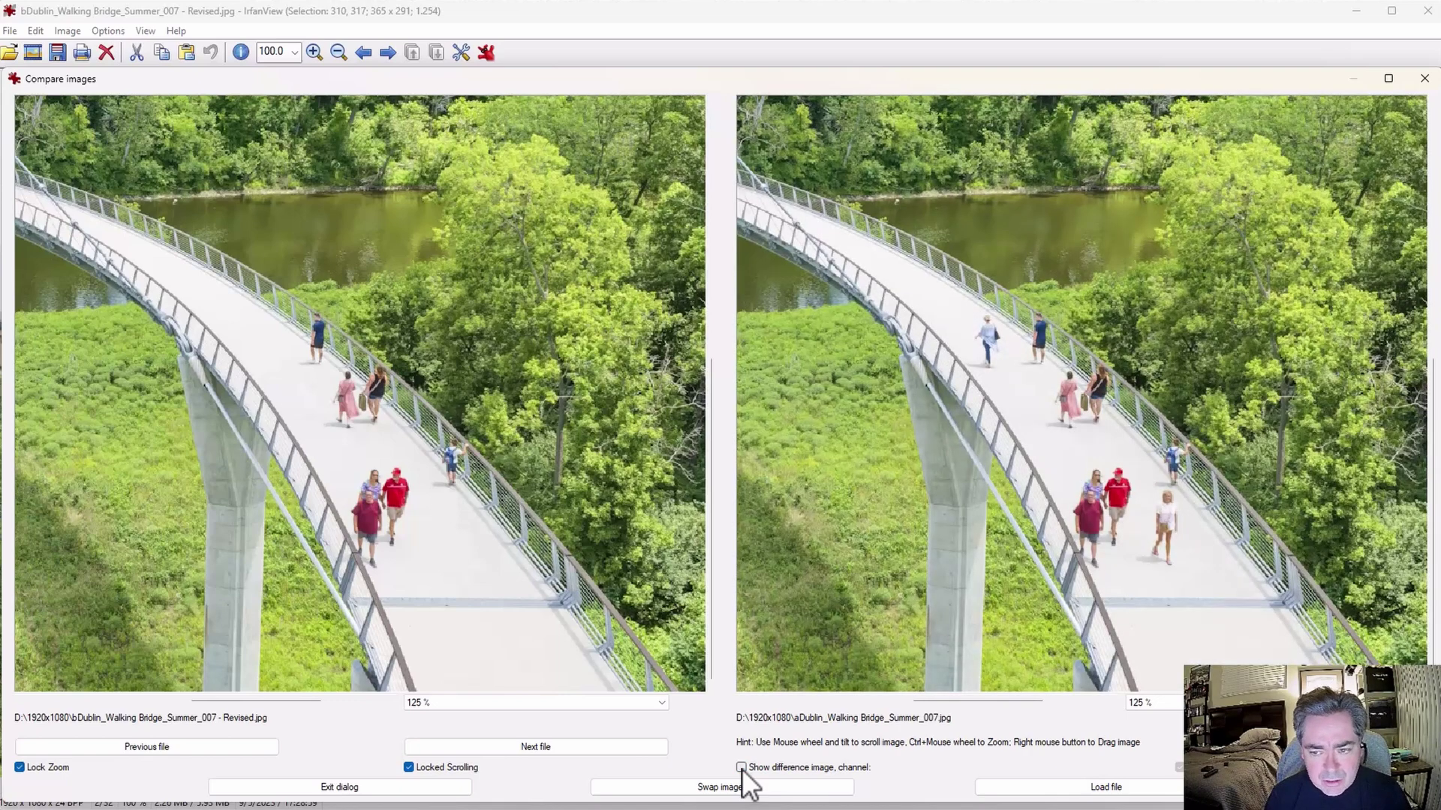
left_click(741, 769)
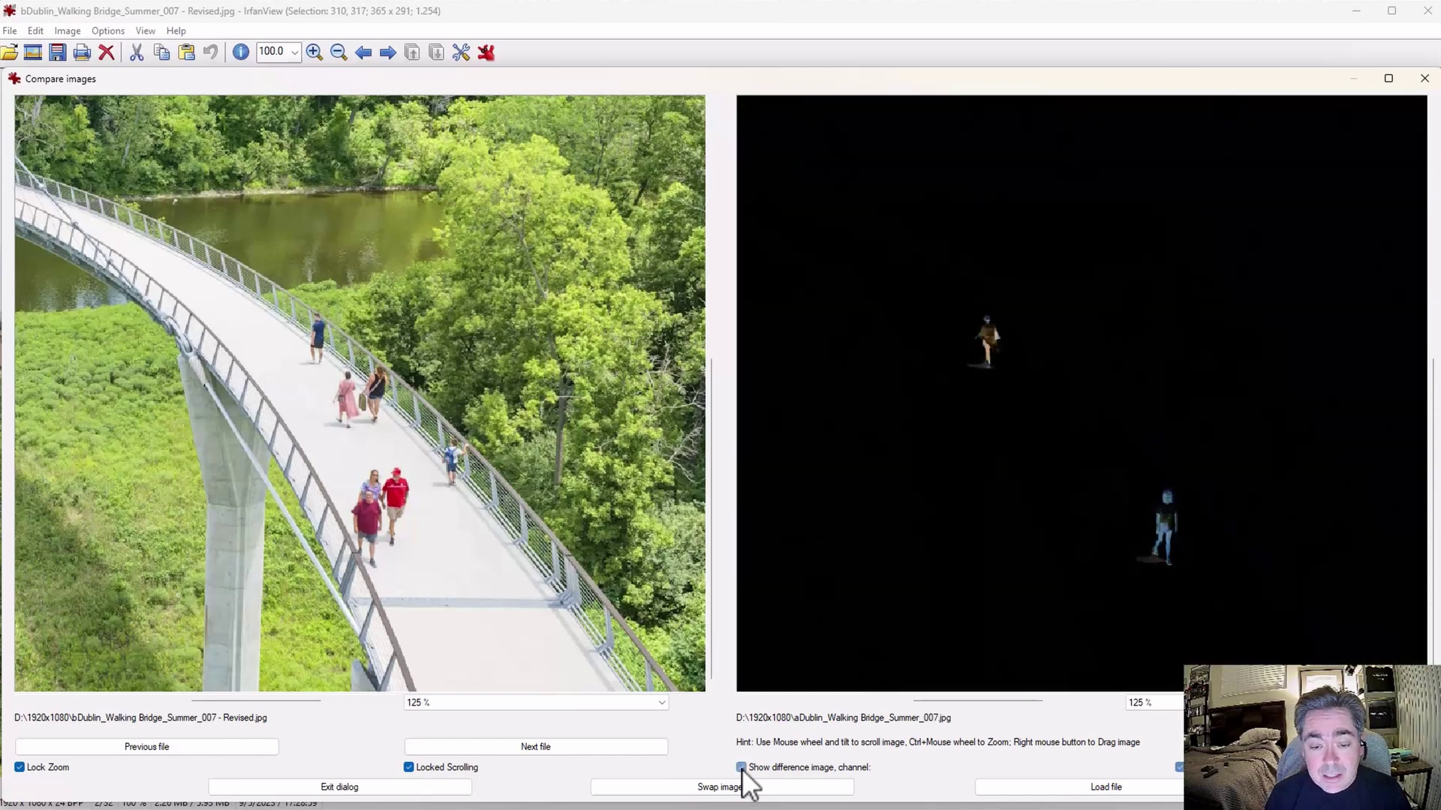
left_click(742, 768)
left_click(741, 769)
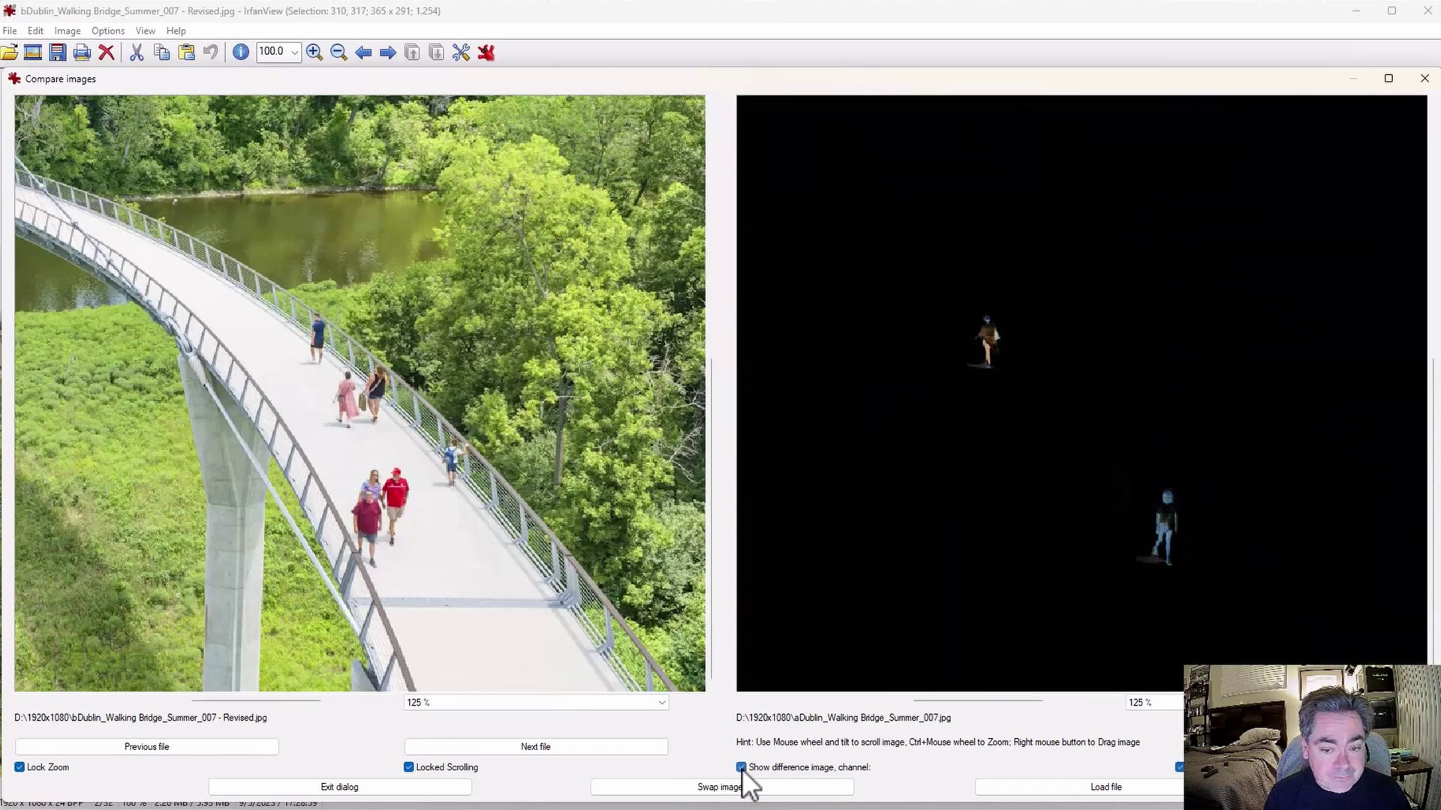
left_click(741, 768)
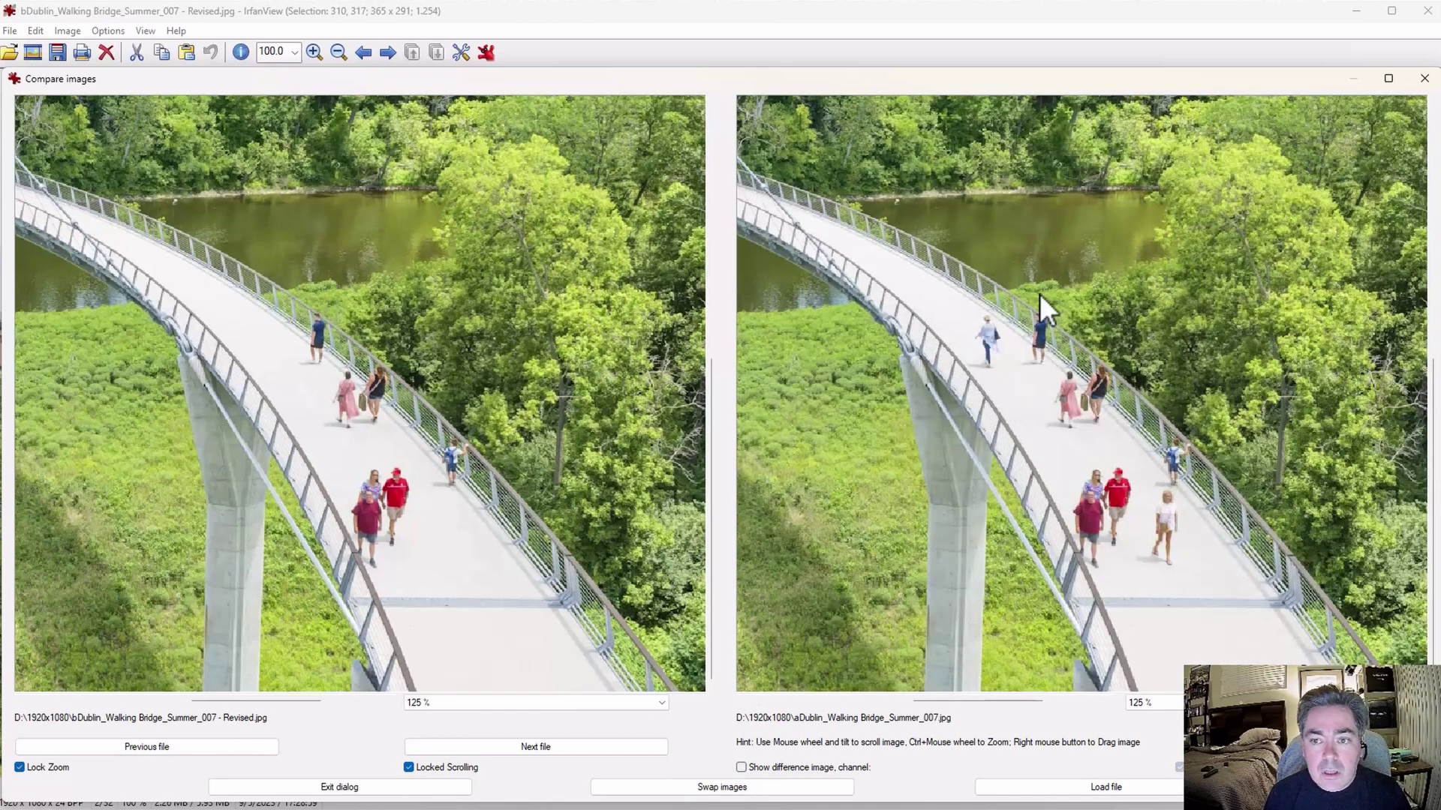
left_click(1424, 79)
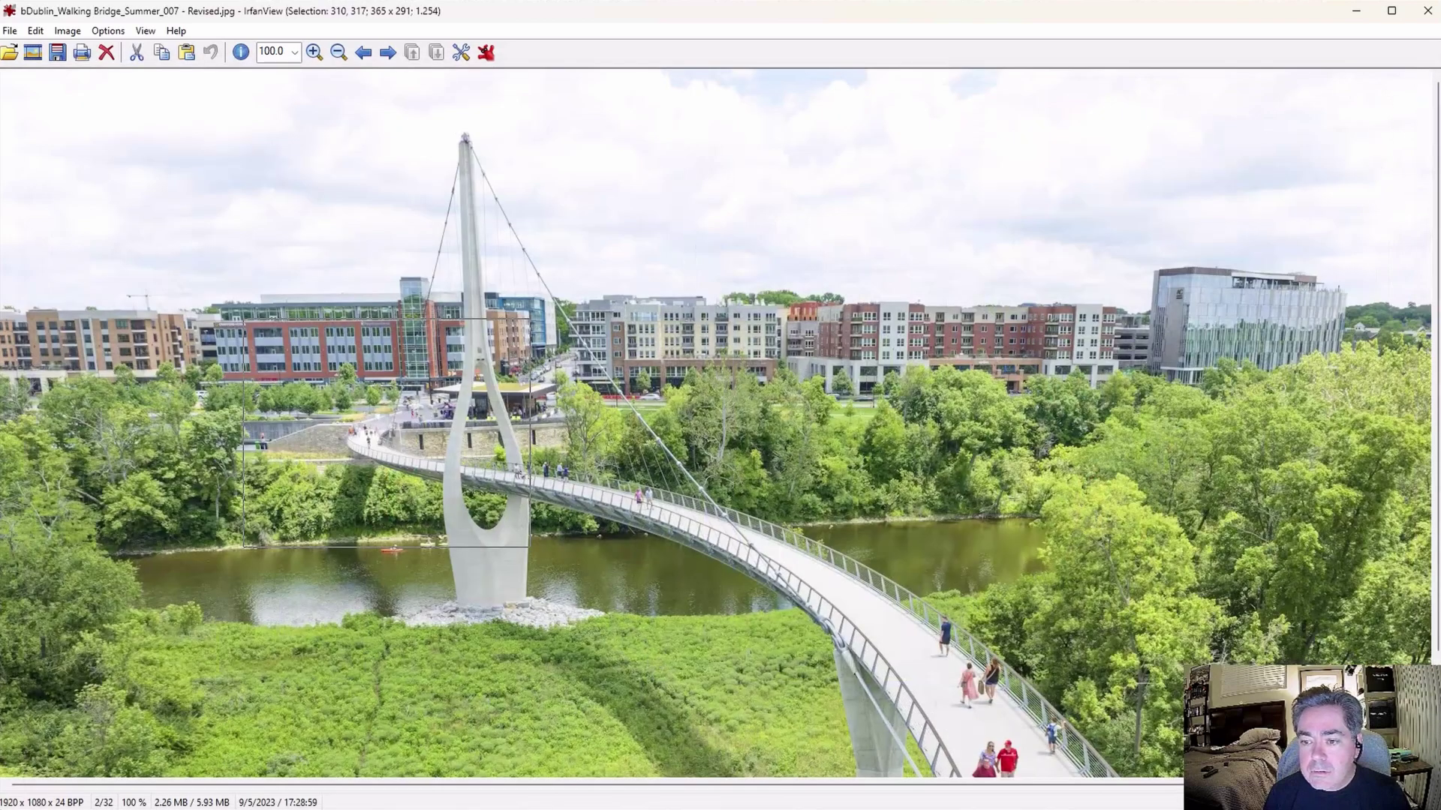
Show Image > Information for the revised photo: 1920 x 1080 JPEG, quality 100, 2.26 MB
left_click(66, 31)
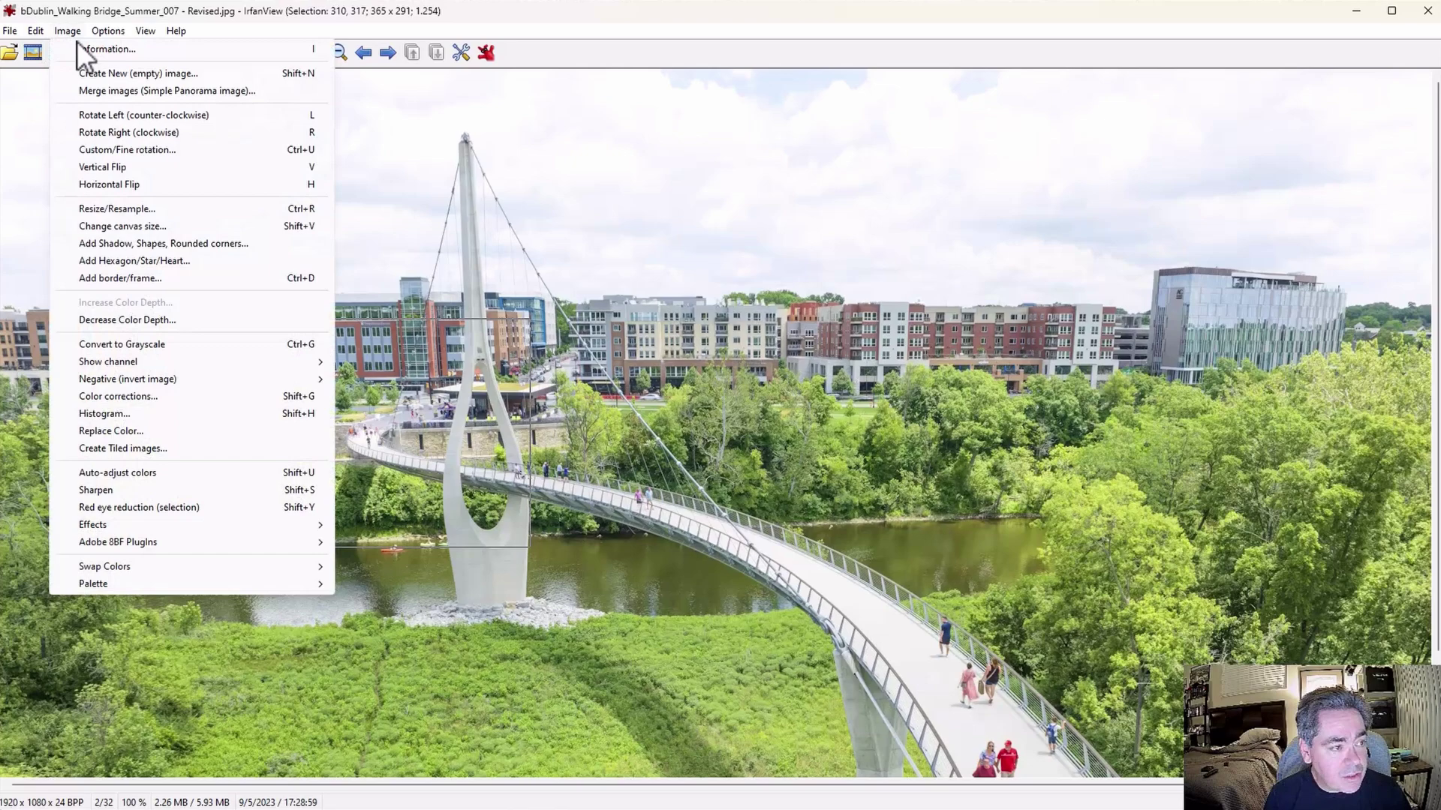
left_click(80, 48)
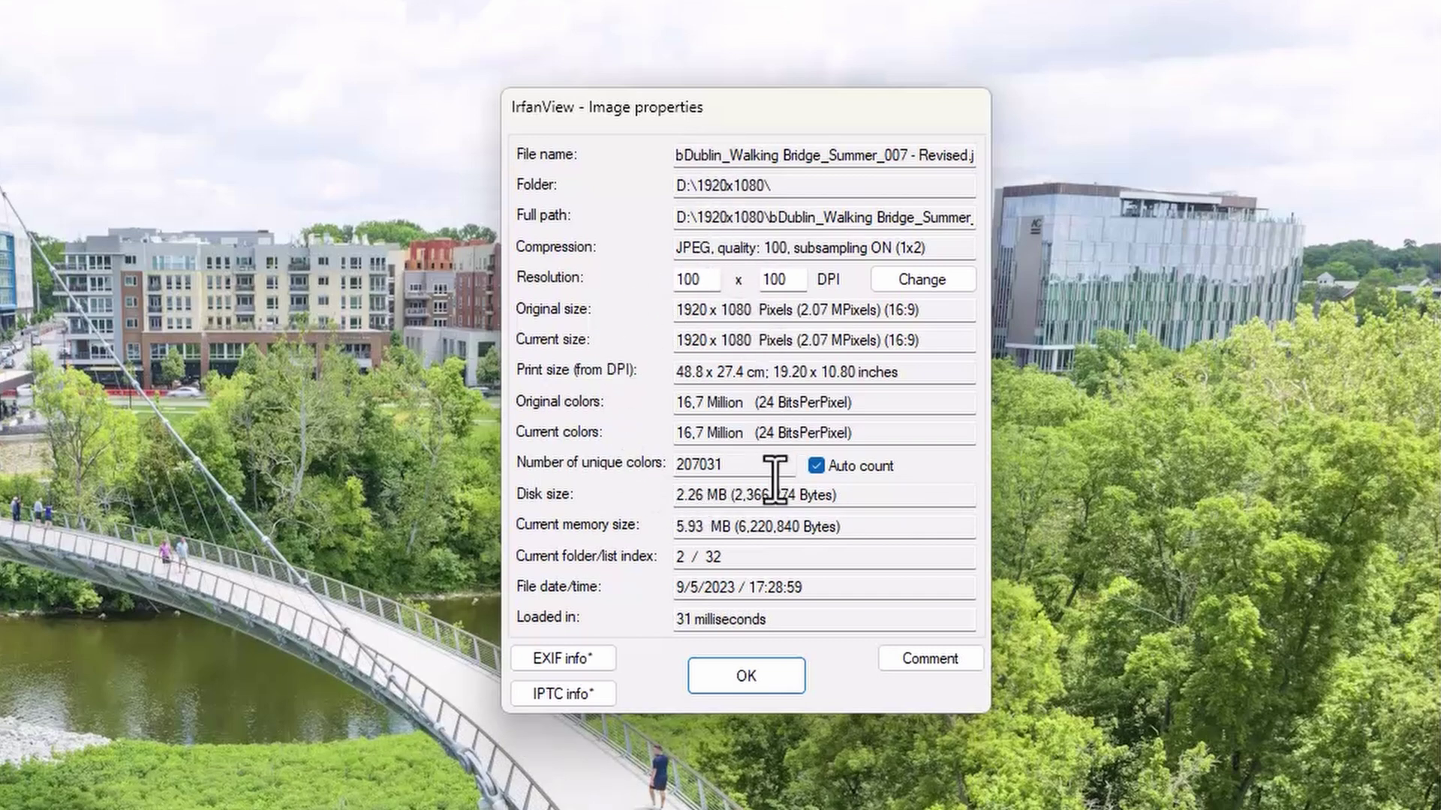
Open the photo's EXIF info and pick out the camera make, Hasselblad
left_click(540, 664)
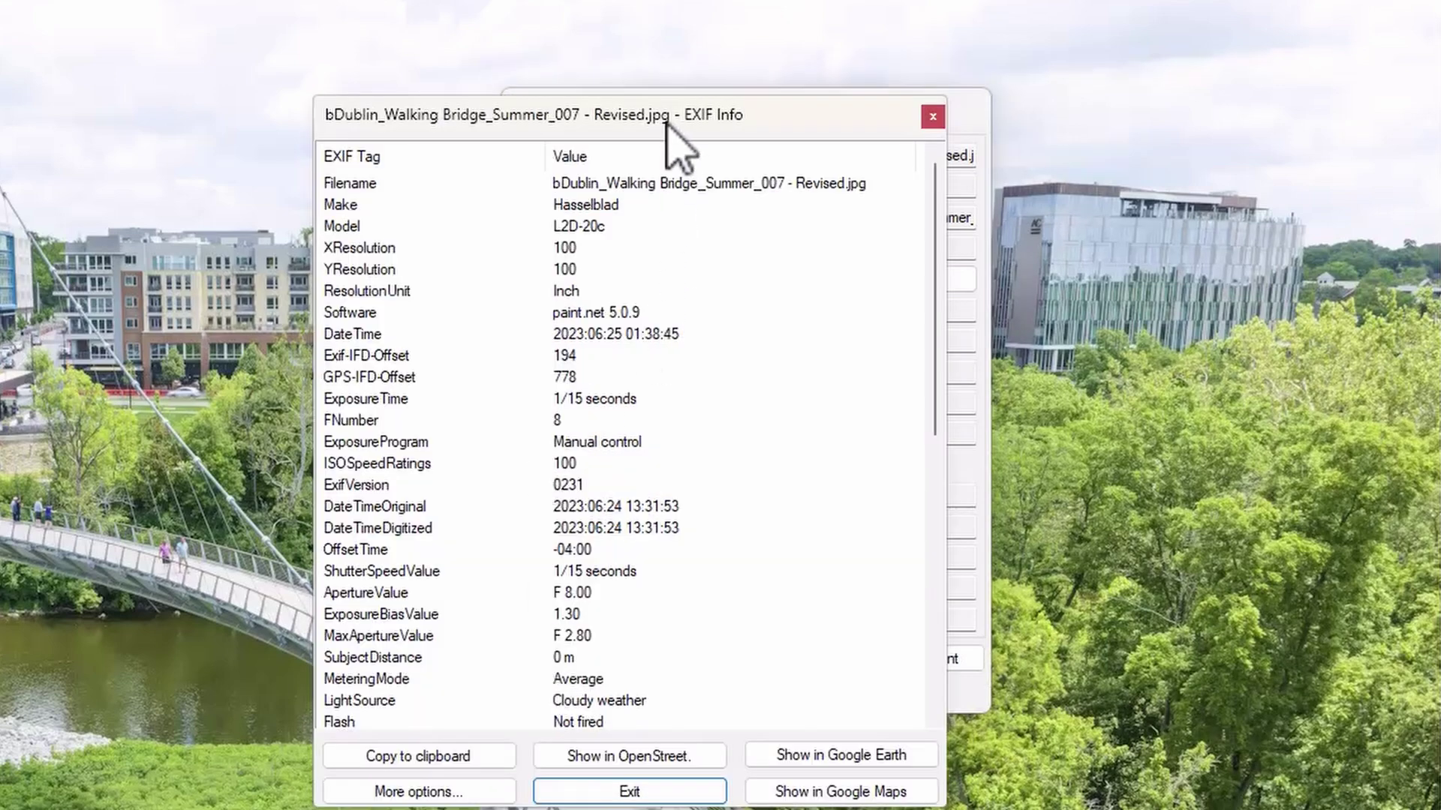
left_click_drag(665, 117, 781, 76)
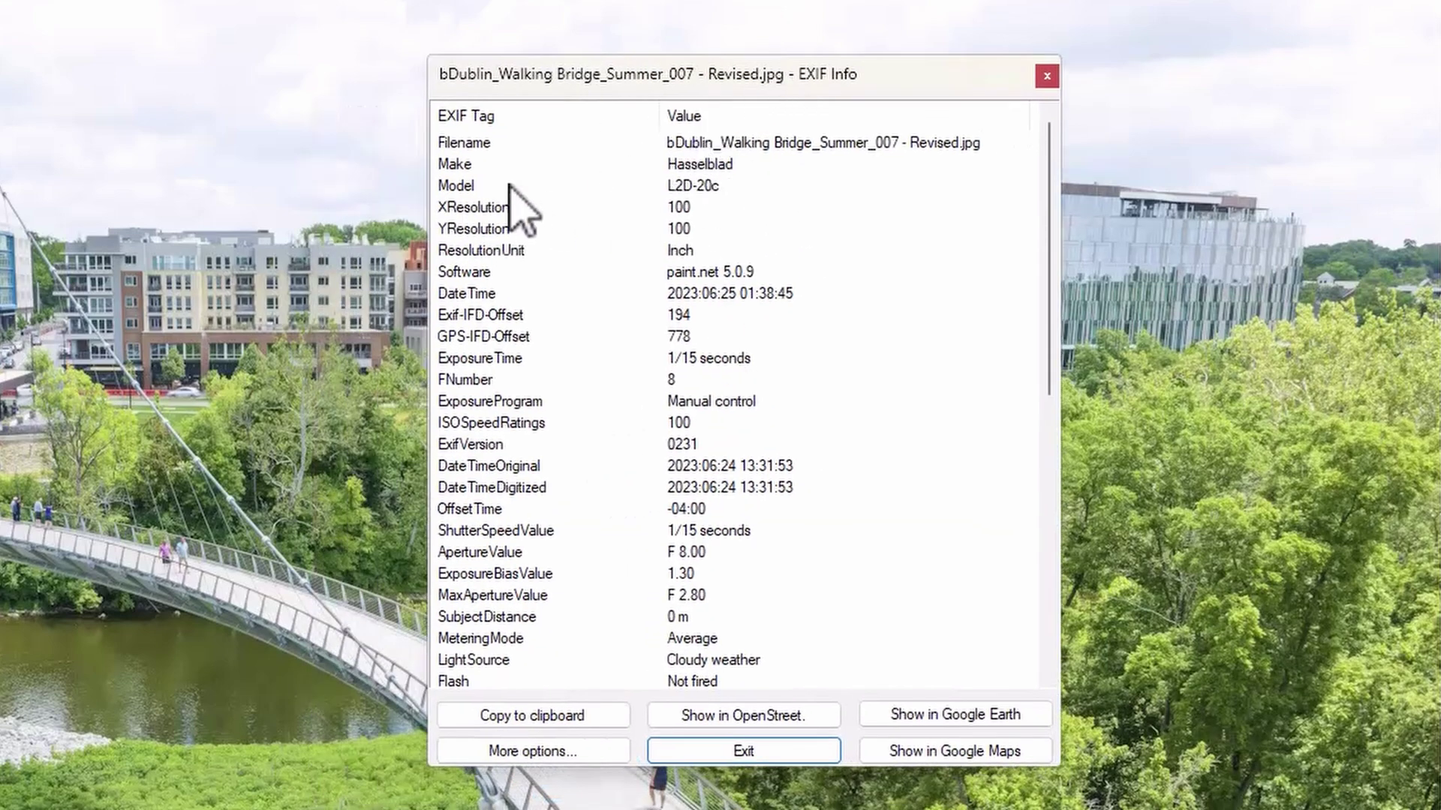
left_click(686, 170)
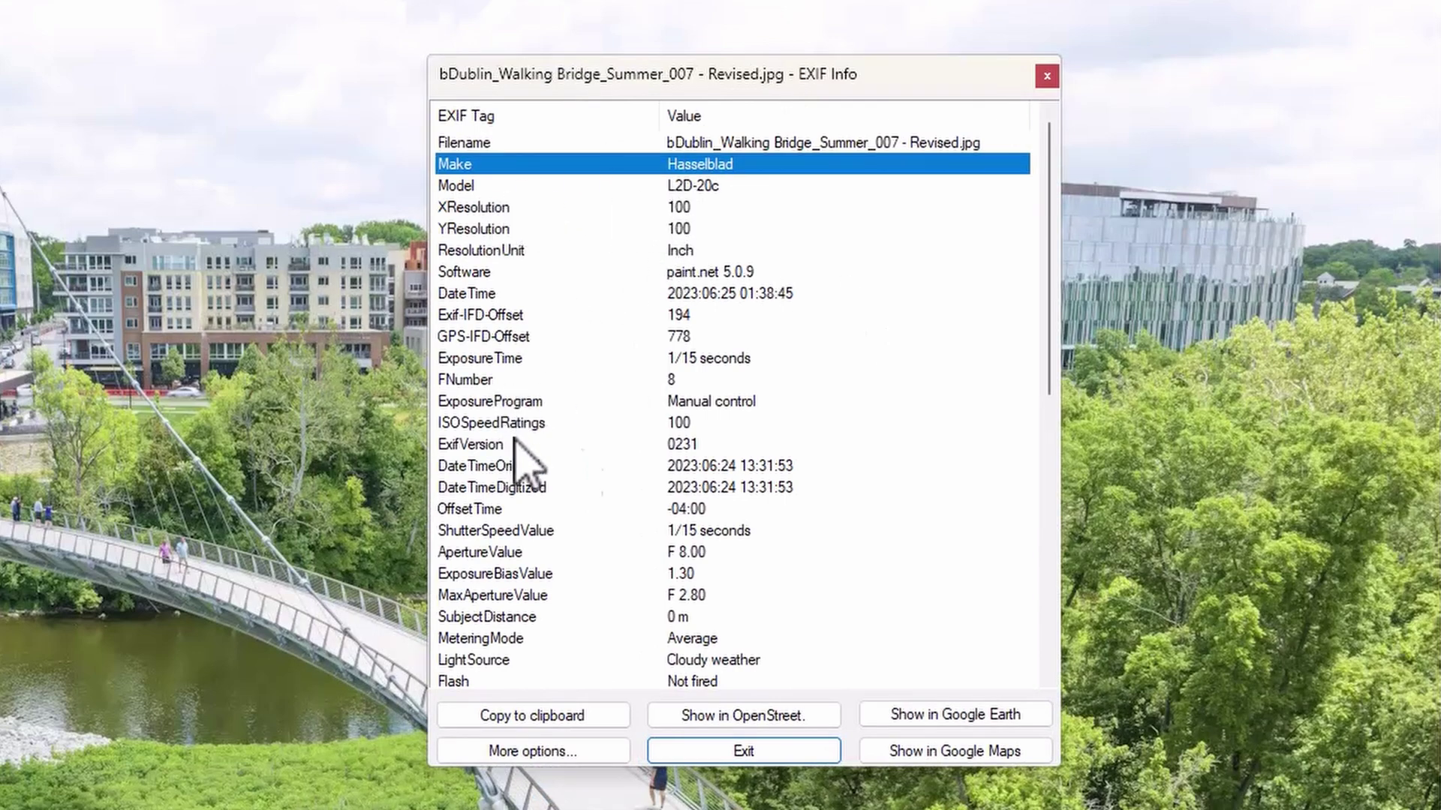
scroll(713, 510, "down", 2)
scroll(713, 510, "down", 6)
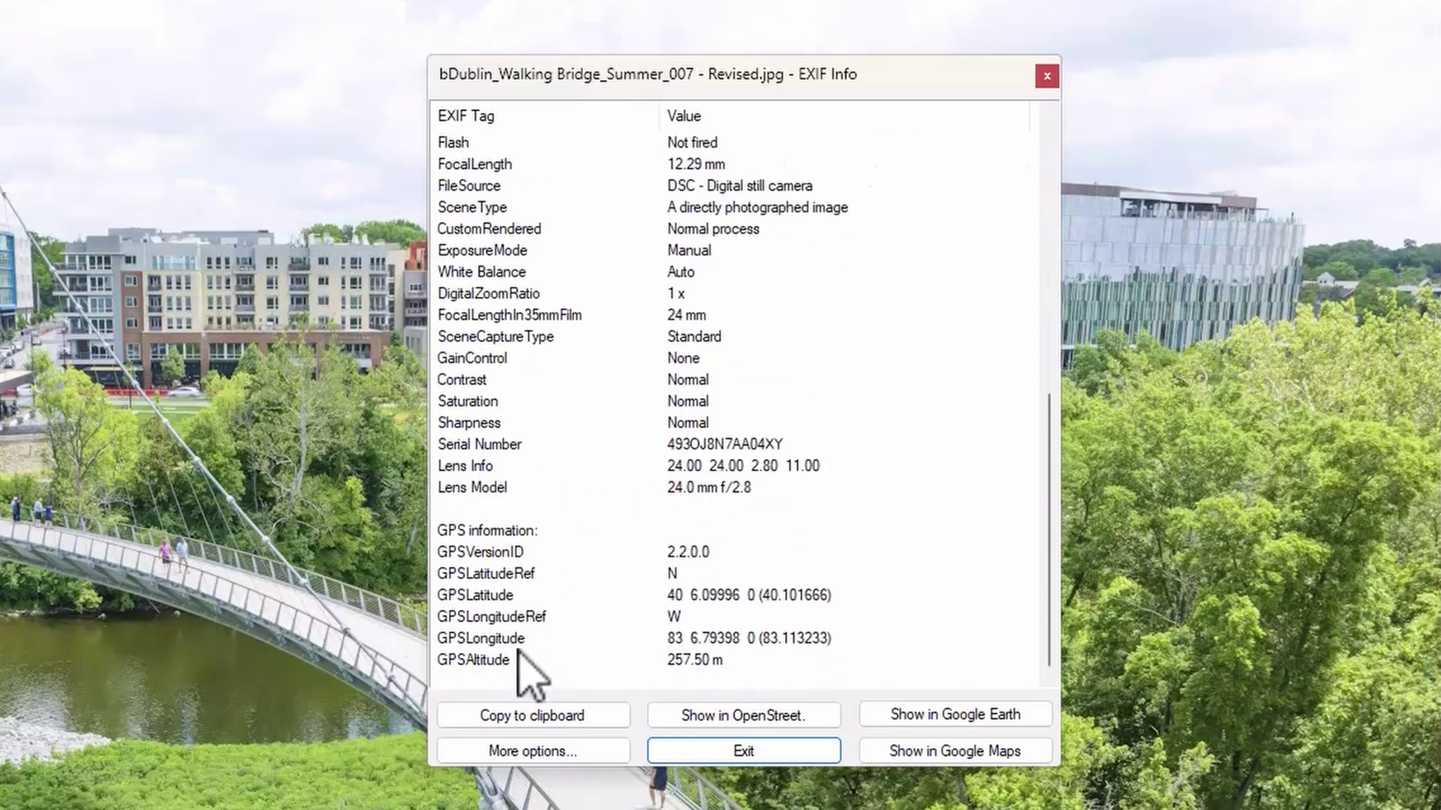
left_click(634, 595)
left_click(634, 638)
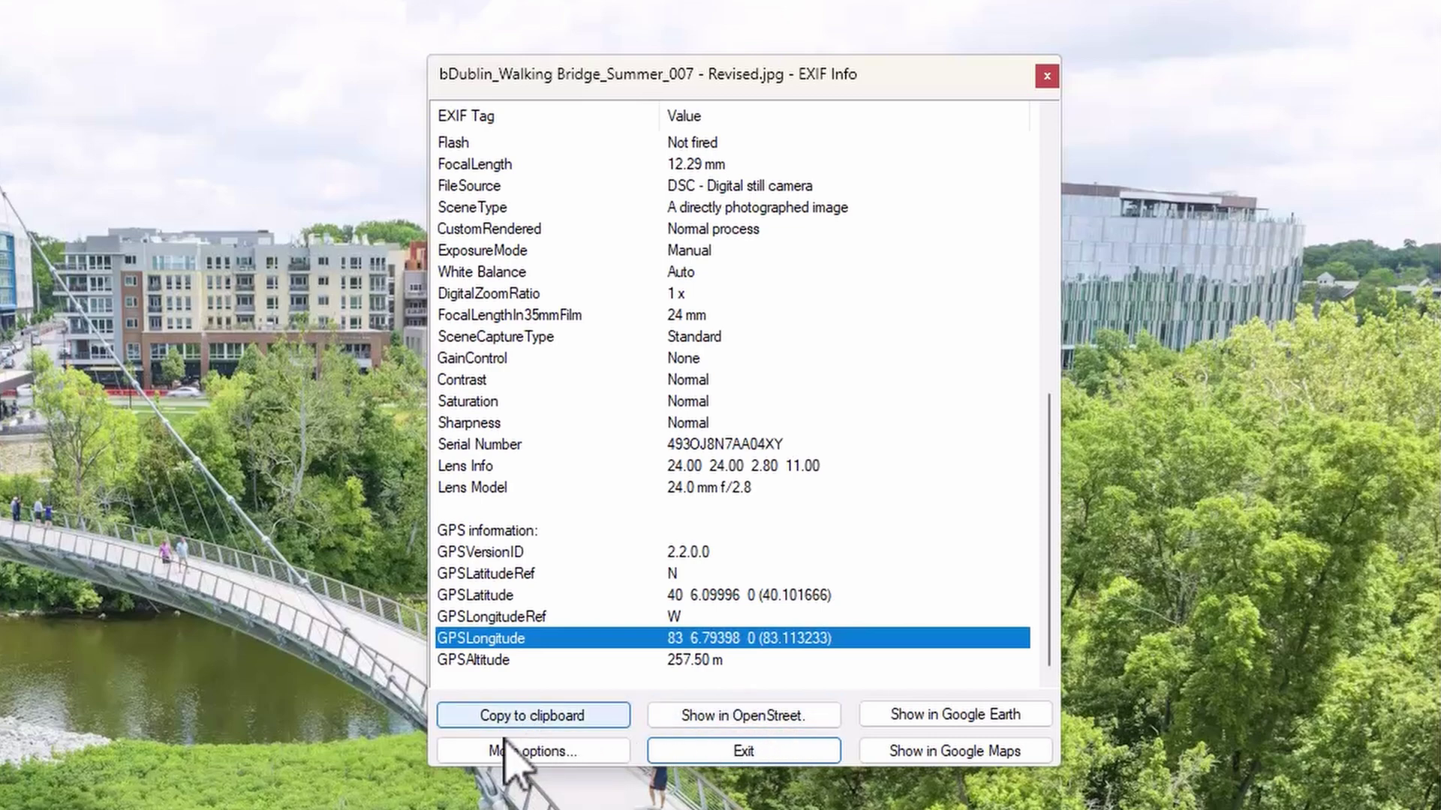
scroll(626, 525, "up", 3)
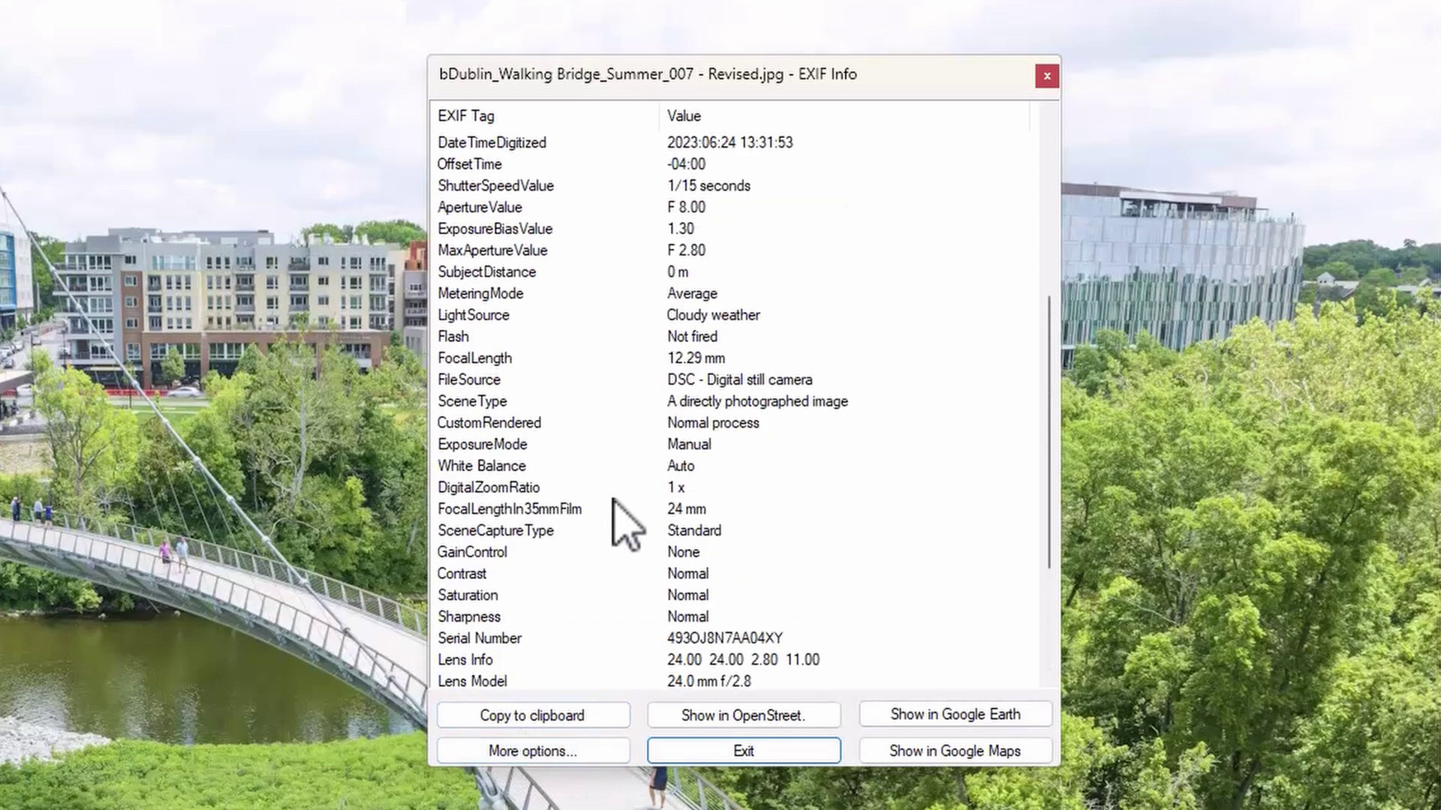
scroll(626, 525, "up", 5)
scroll(626, 525, "down", 6)
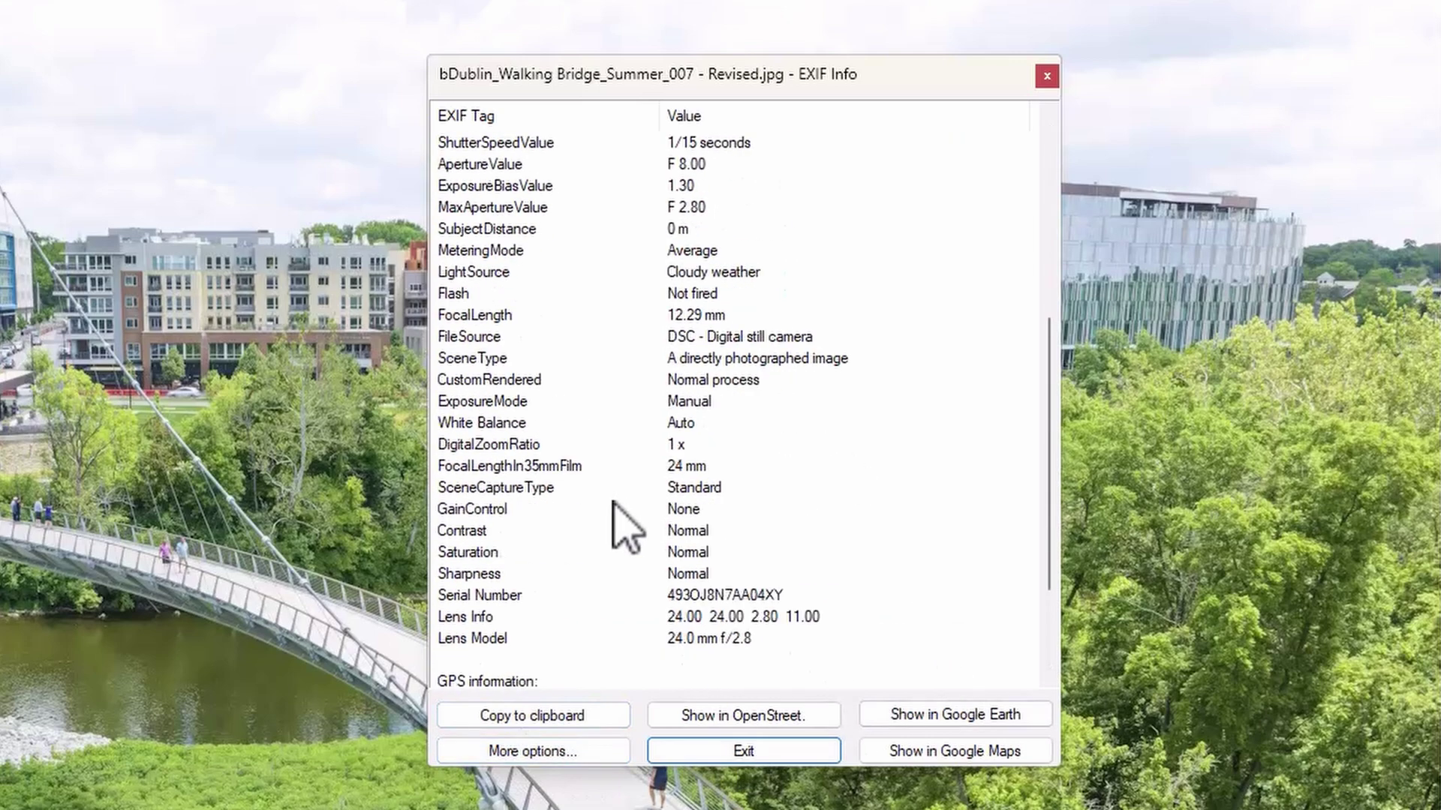
scroll(614, 503, "down", 3)
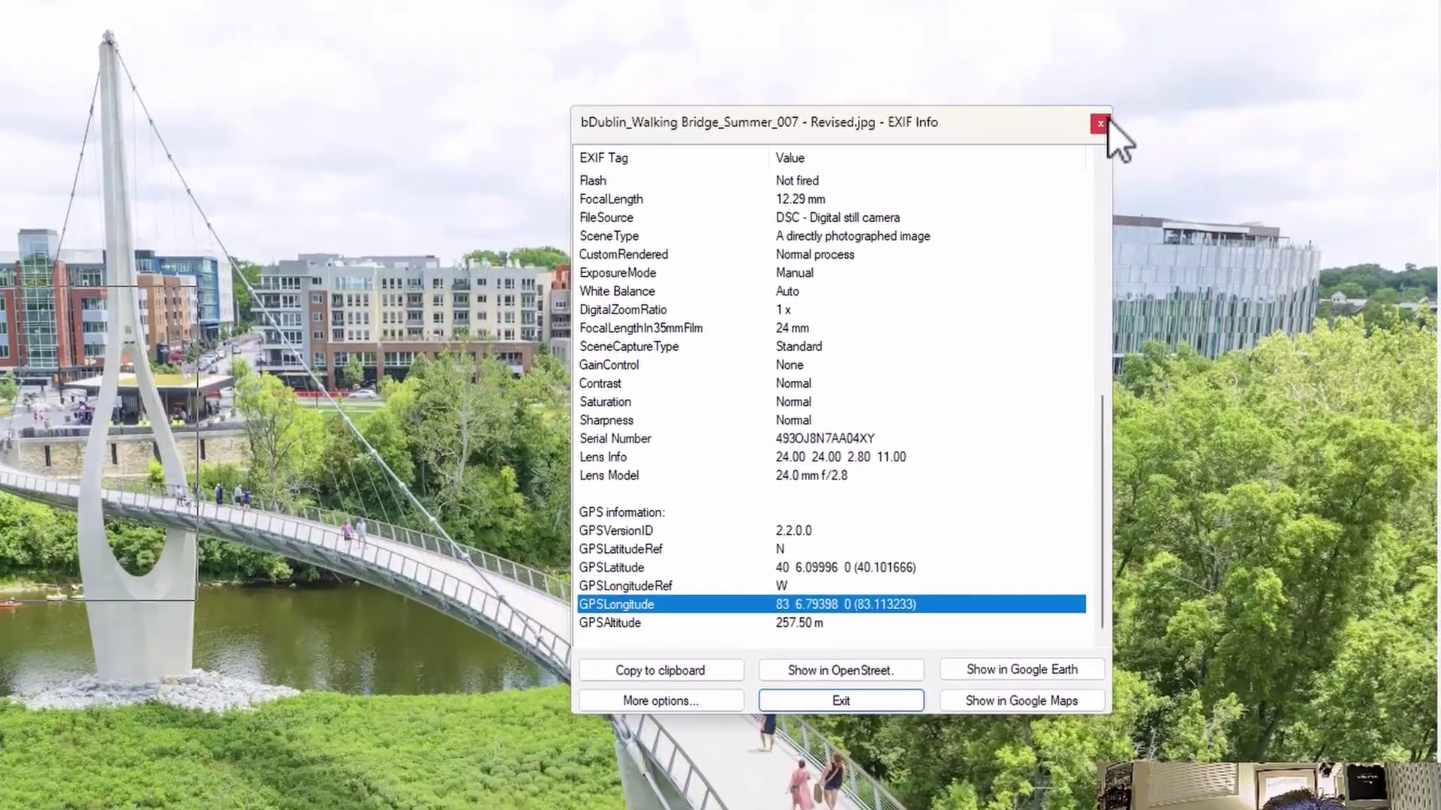
left_click(1083, 108)
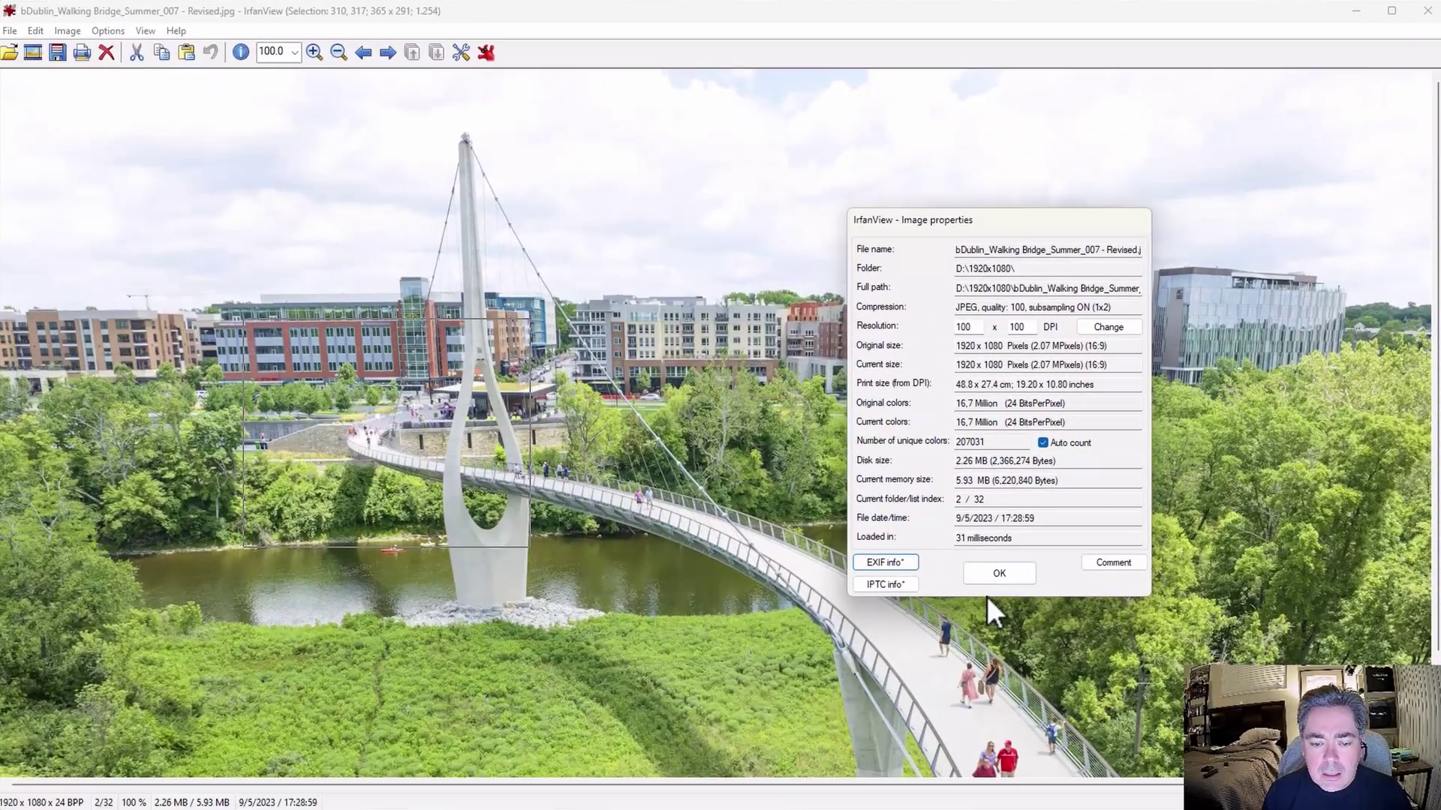
Close the Image properties window, glance at the photo's folder, and return to the viewer
left_click(997, 573)
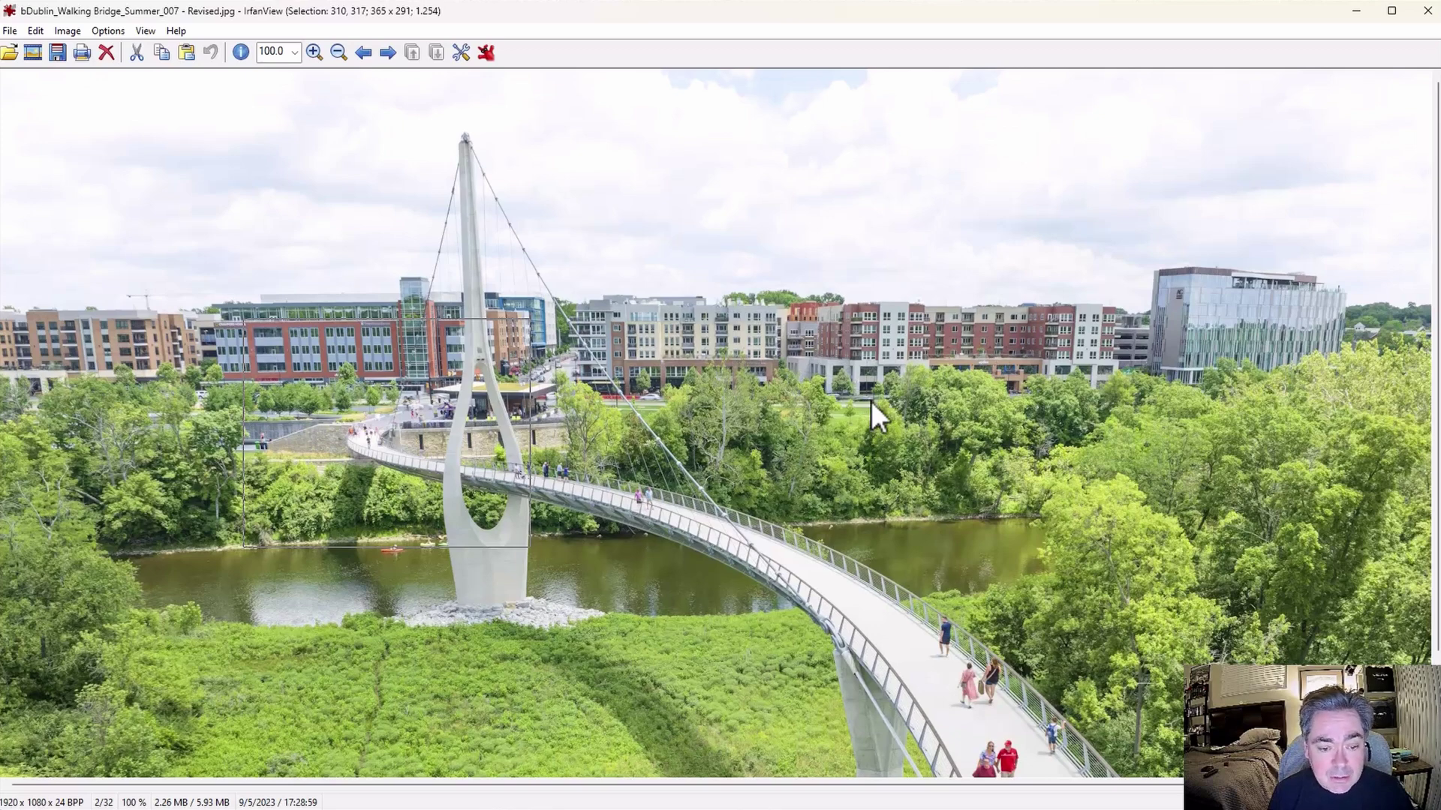
key("alt+Tab")
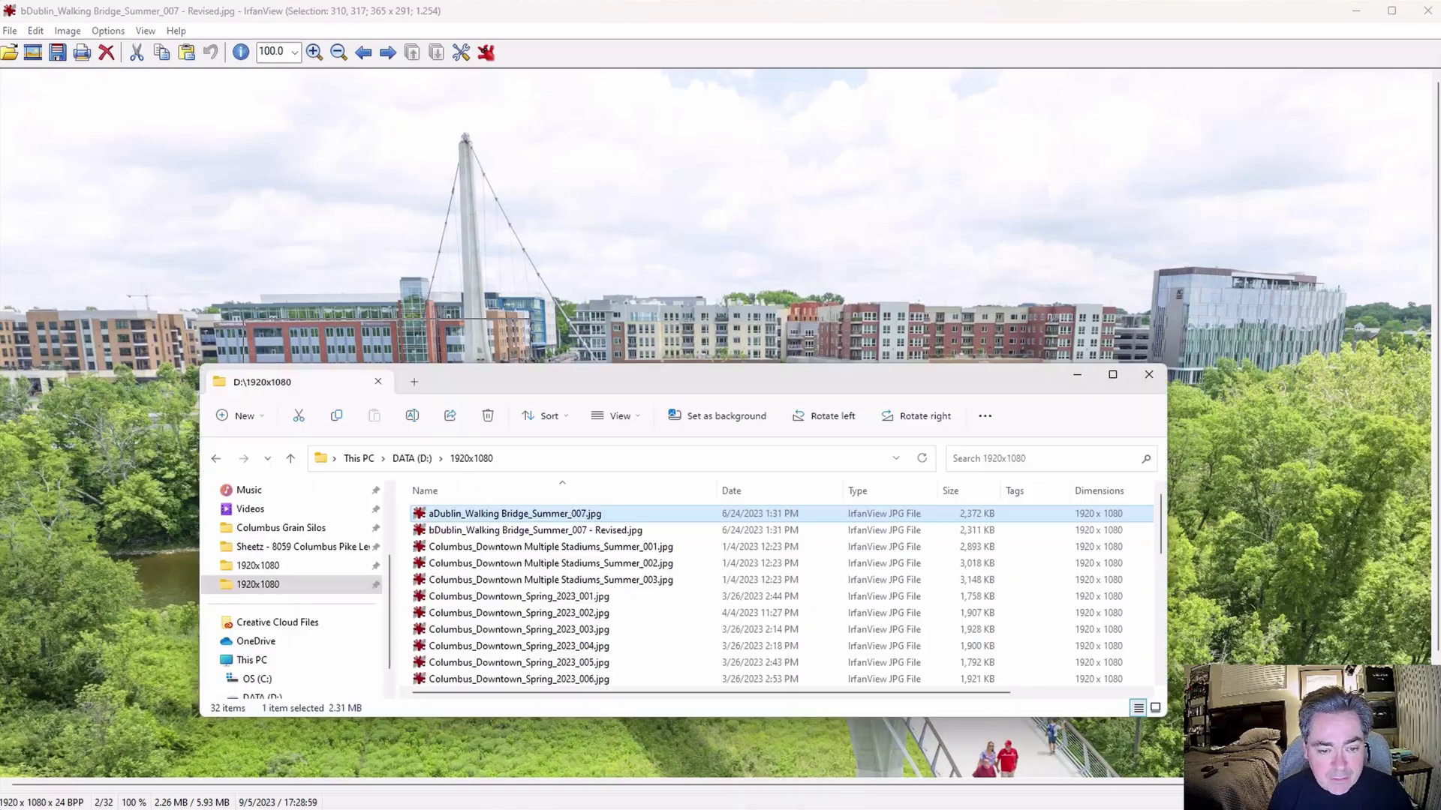
key("alt+Tab")
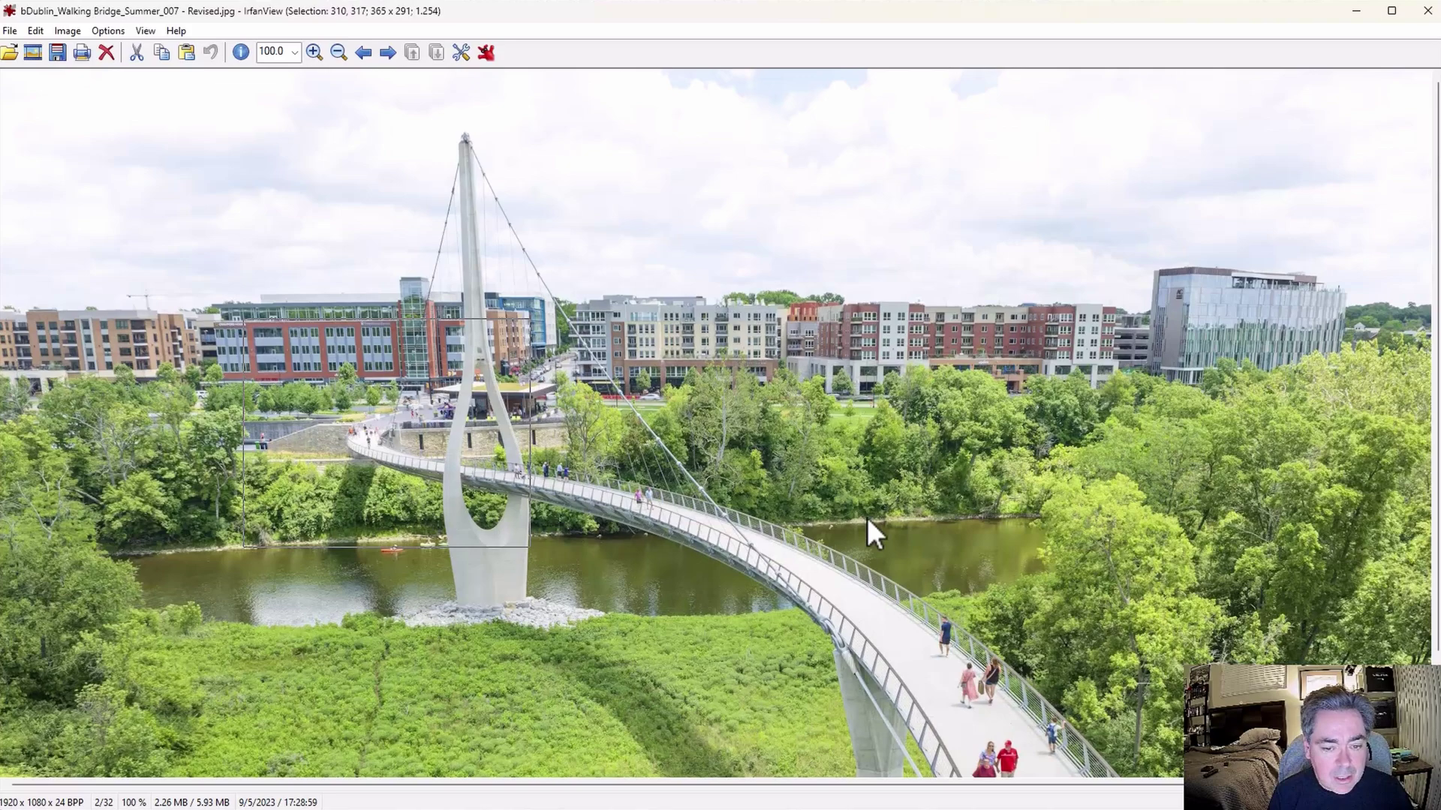
Page forward through the folder's photos past 17/32 to the arena images
key("space")
key("space")
key("space")
key("space")
key("space")
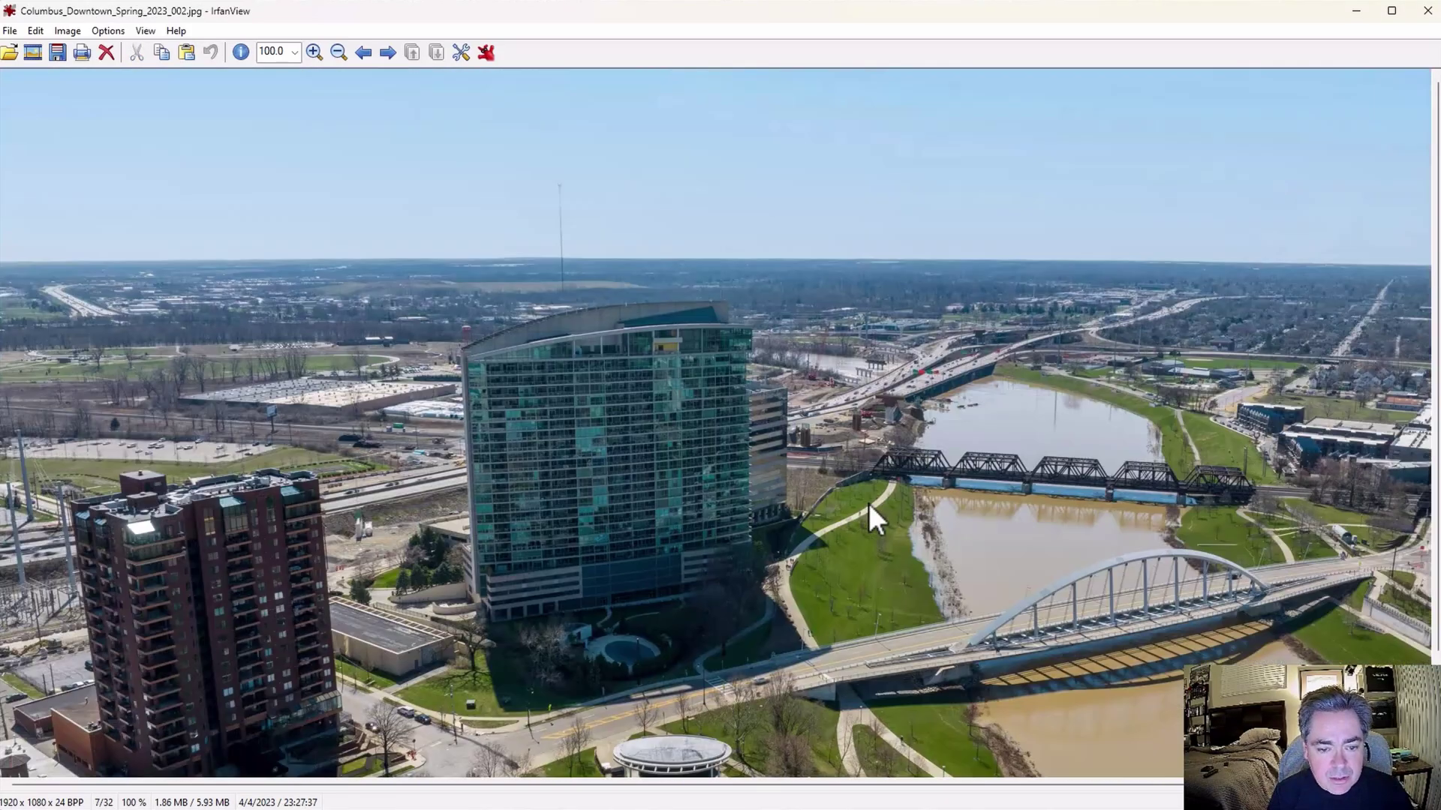
key("space")
key("space")
key("space")
key("space")
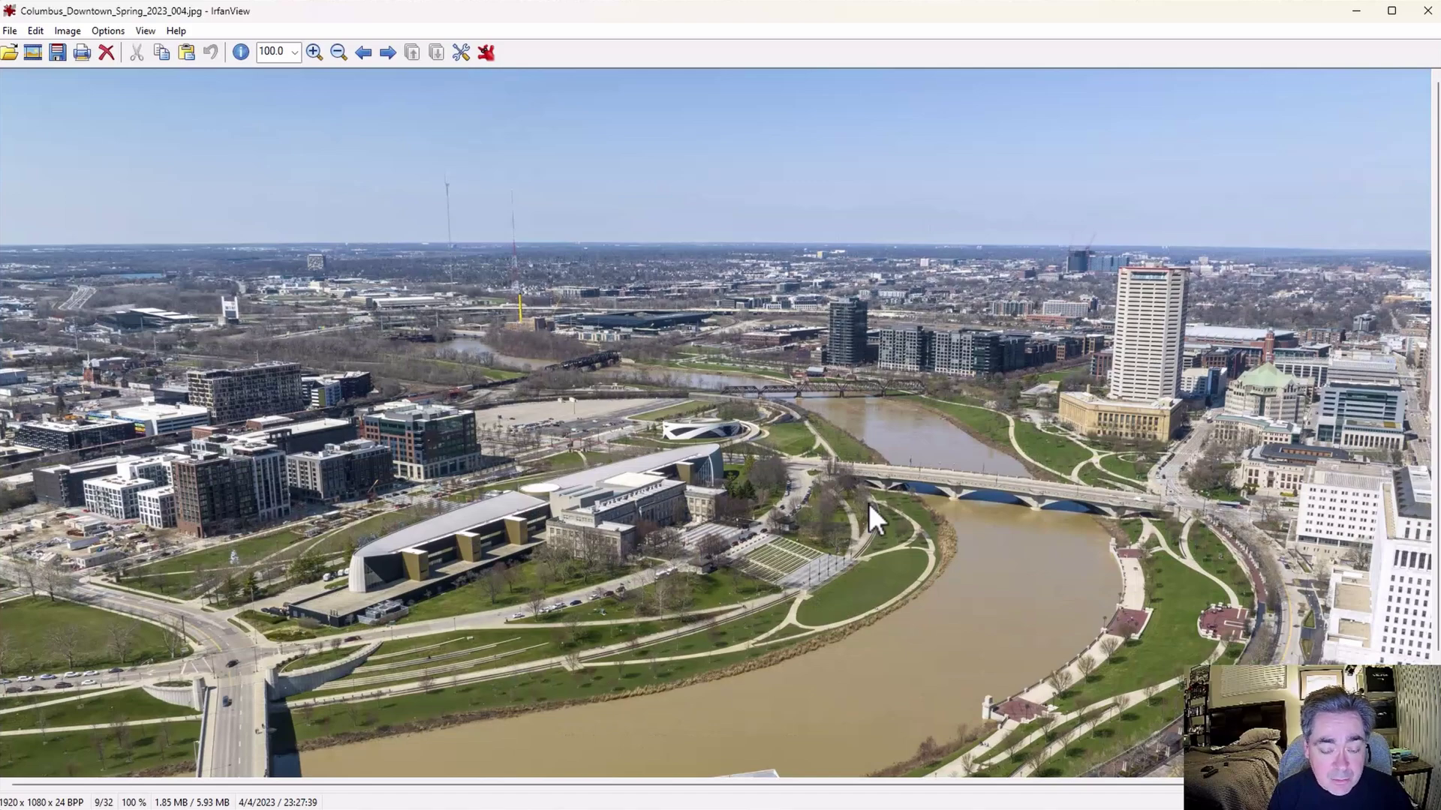
key("space")
key("space")
key("space")
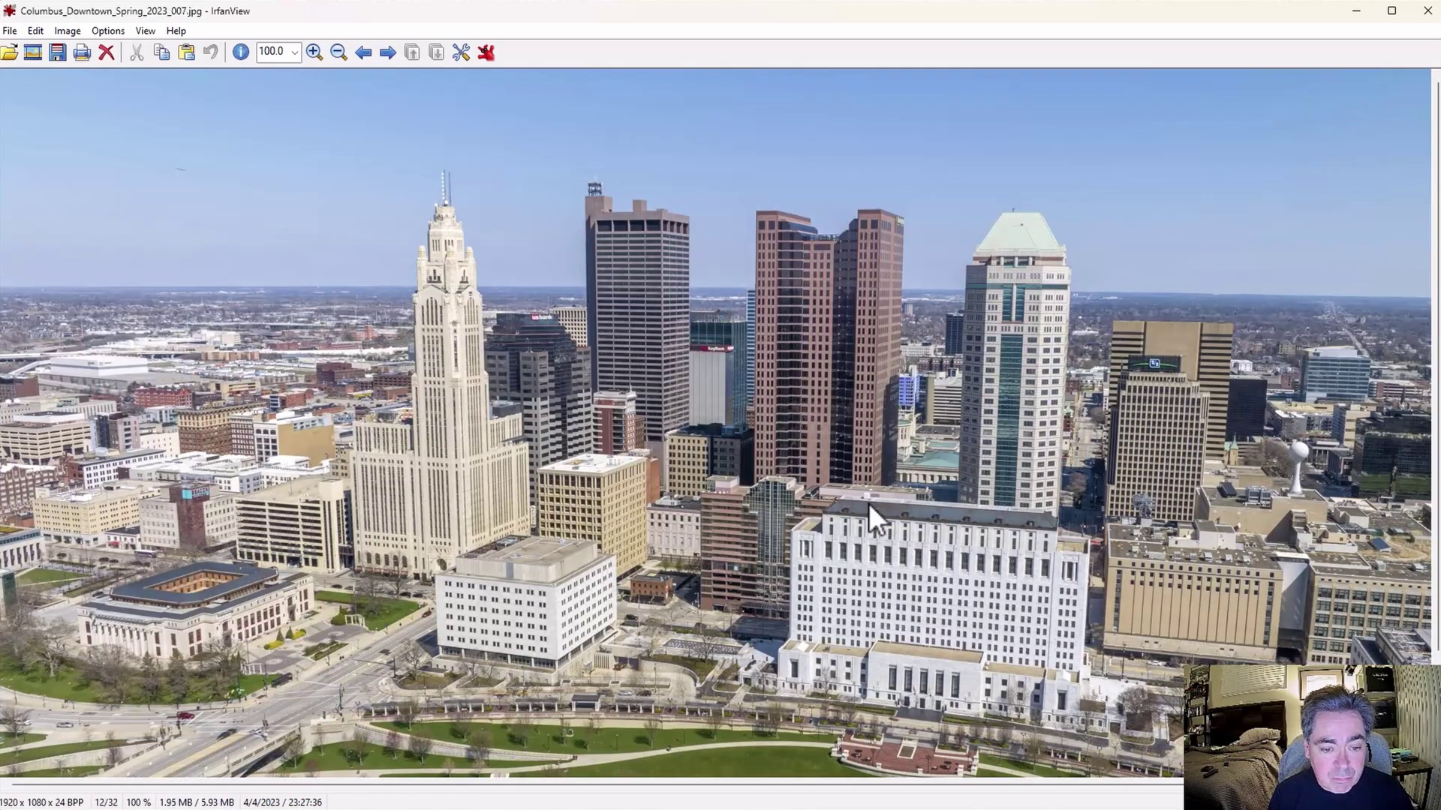
key("space")
key("space")
key("space")
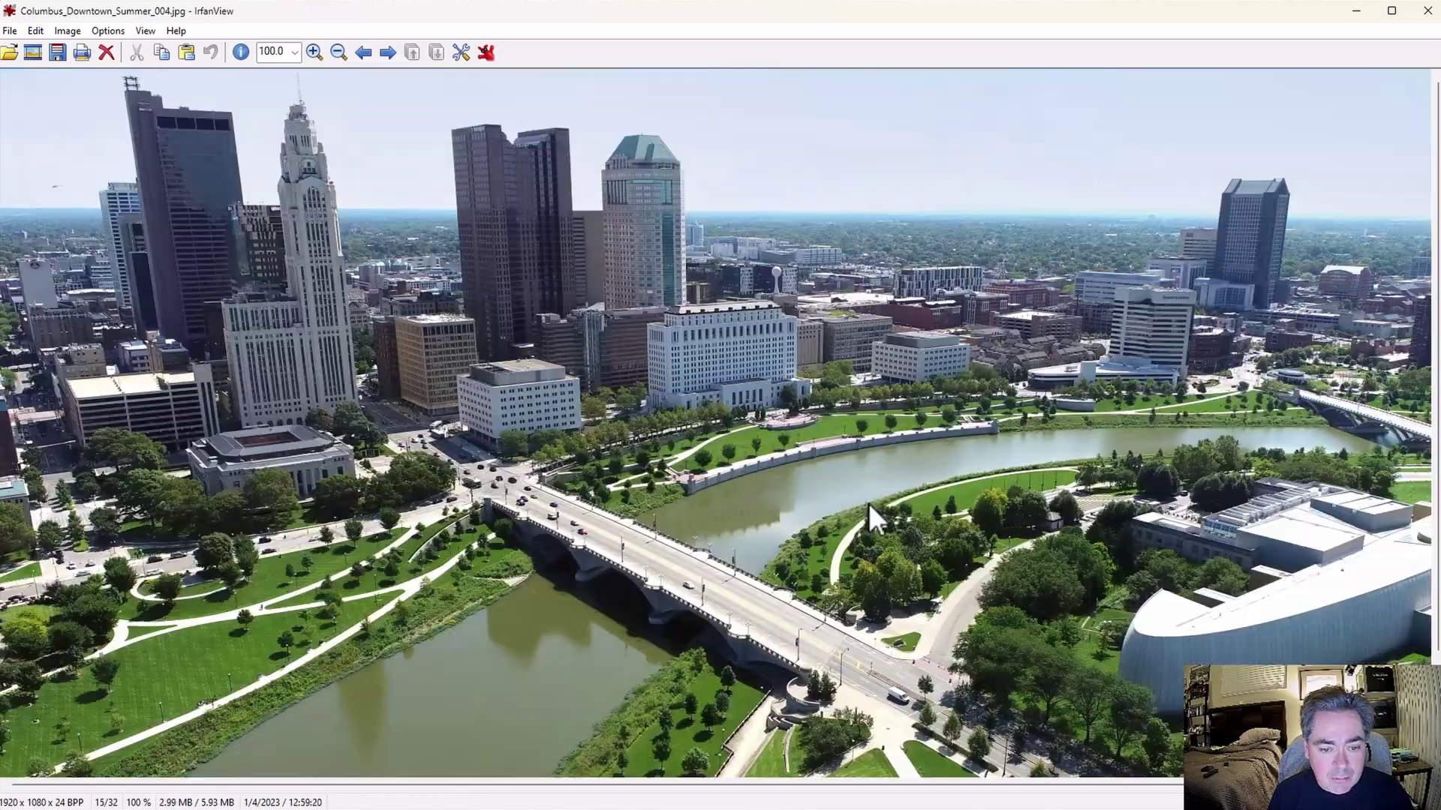
key("space")
key("space")
key("space")
key("space")
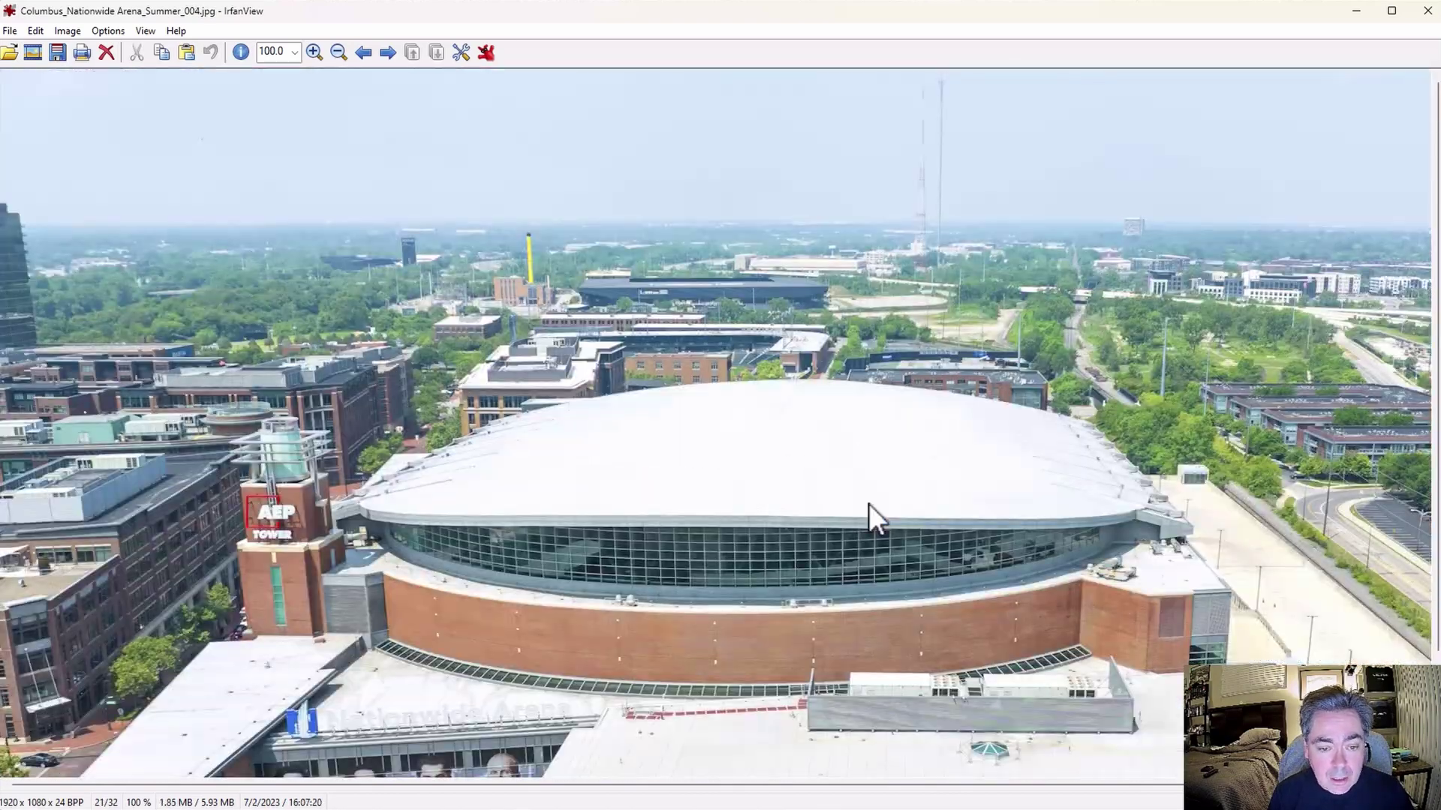
key("space")
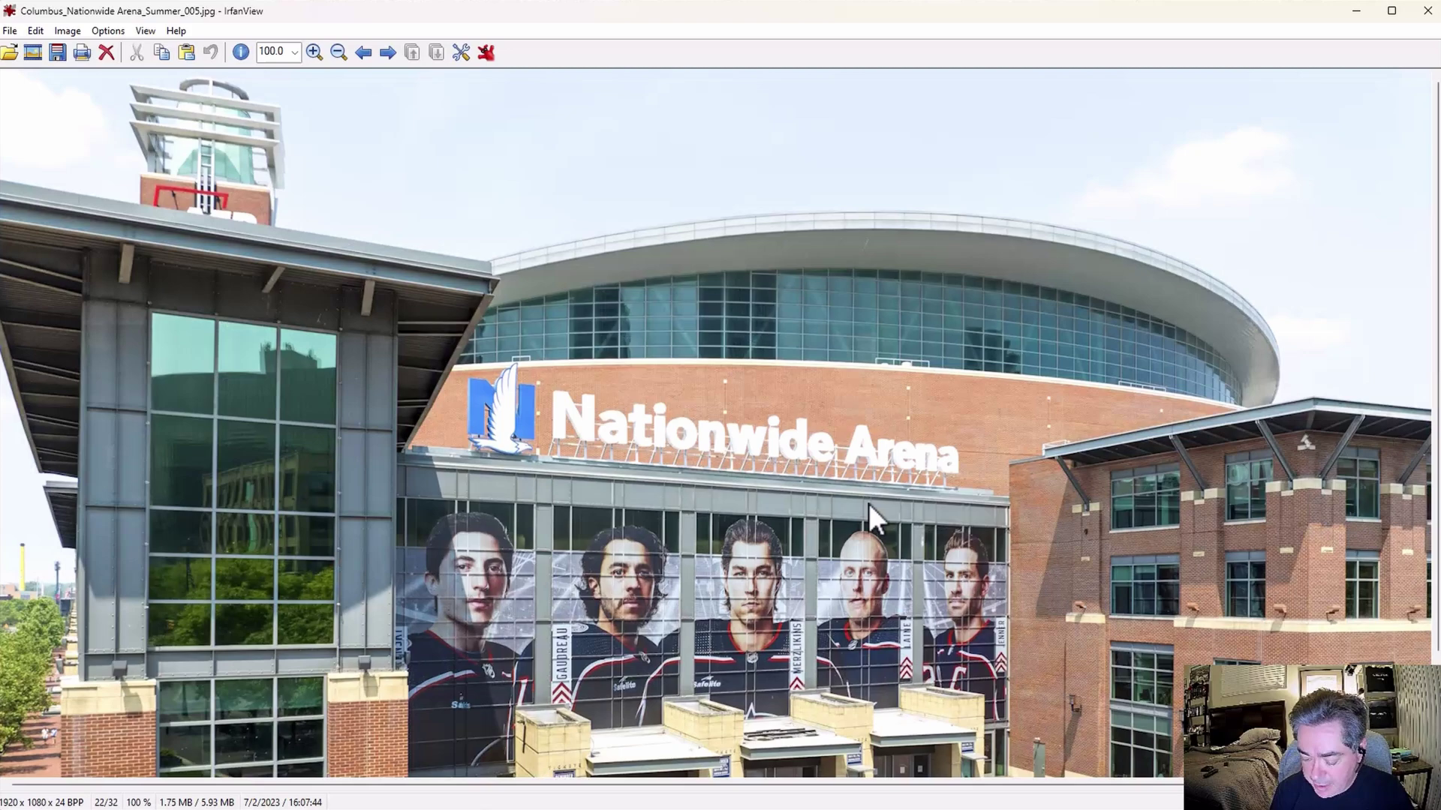
Step back to image 1/32, aDublin_Walking Bridge_Summer_007.jpg, after viewing the revised bridge photo
key("BackSpace")
key("BackSpace")
key("BackSpace")
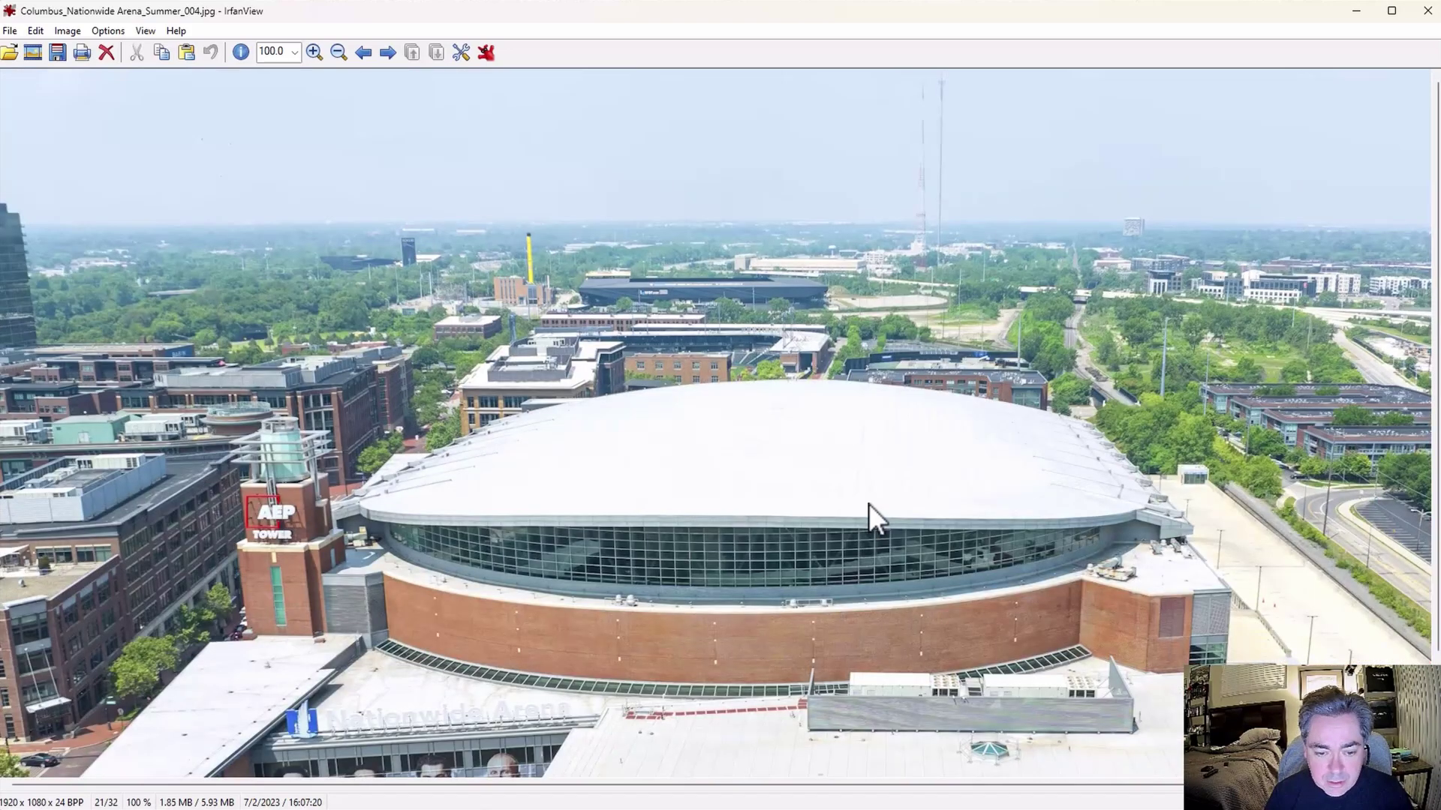
key("BackSpace")
key("BackSpace")
key("BackSpace")
key("BackSpace")
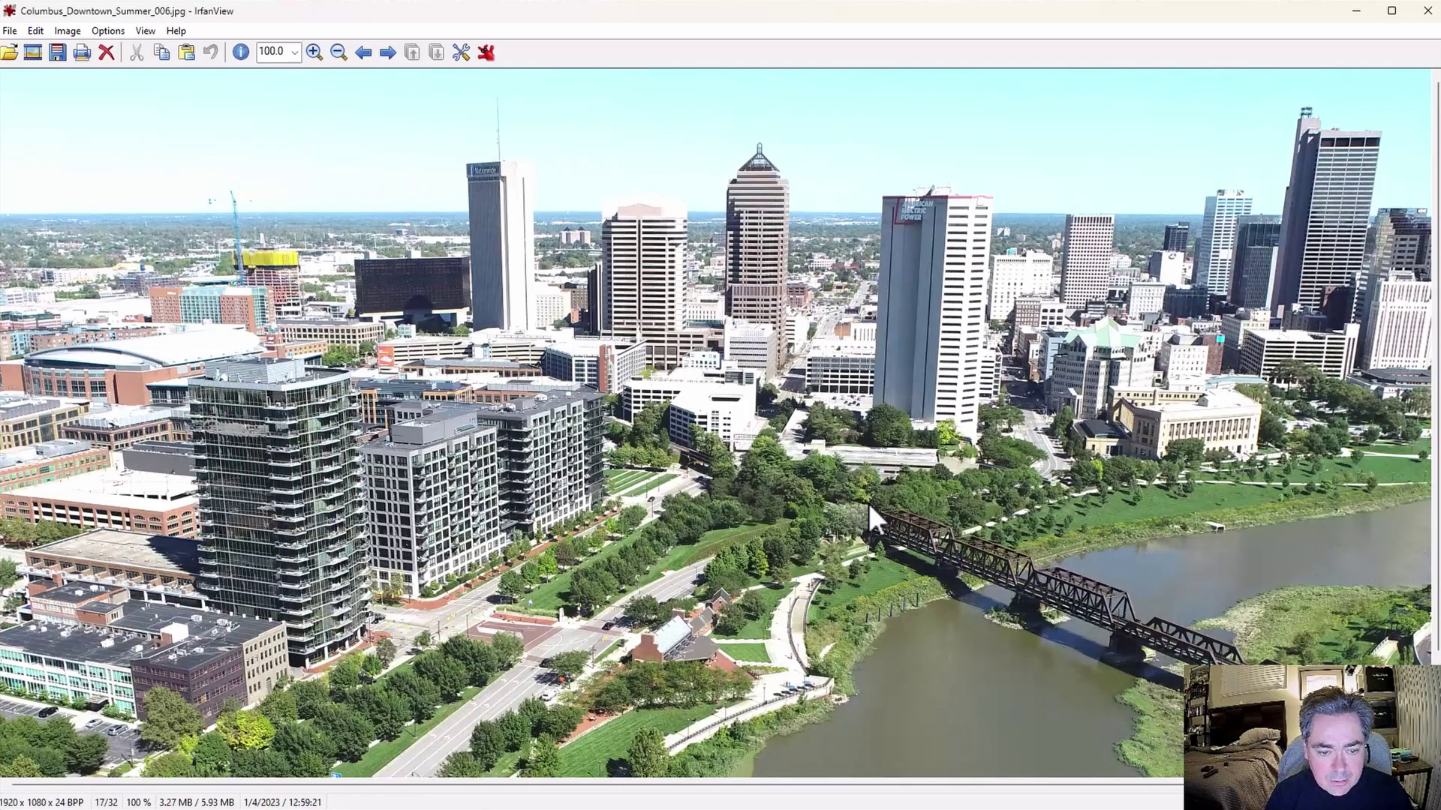
key("BackSpace")
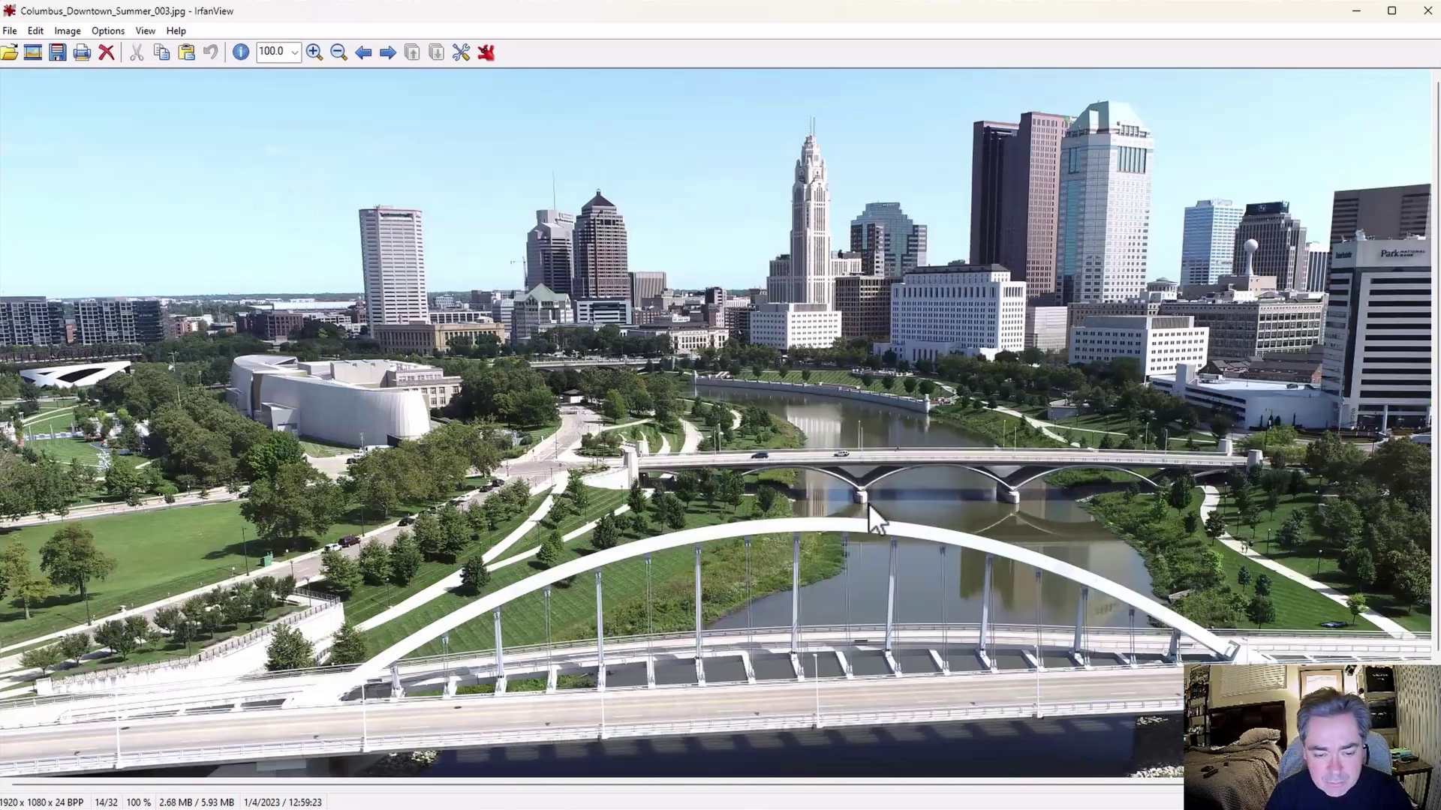
key("BackSpace")
key("BackSpace")
key("BackSpace")
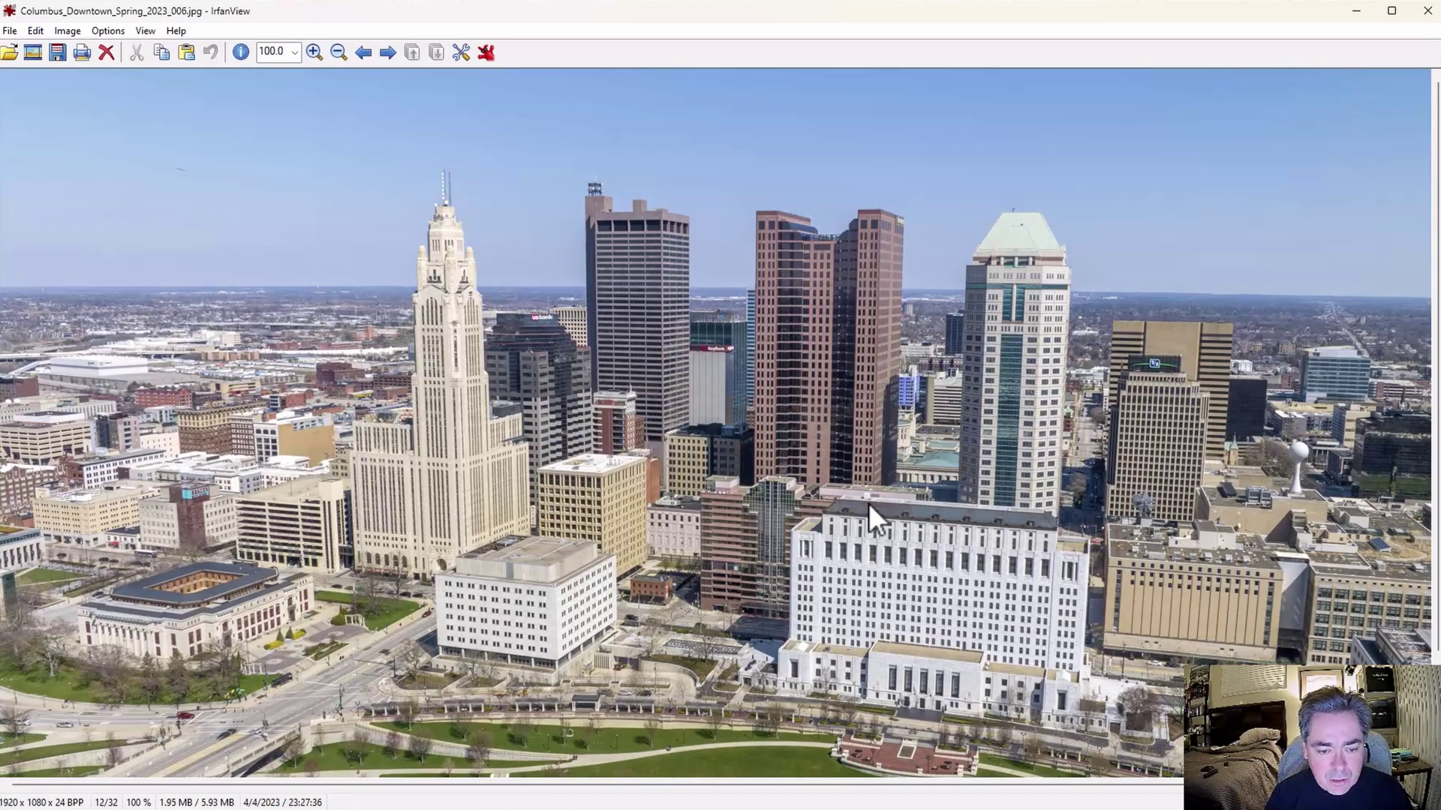
key("BackSpace")
key("BackSpace")
key("BackSpace")
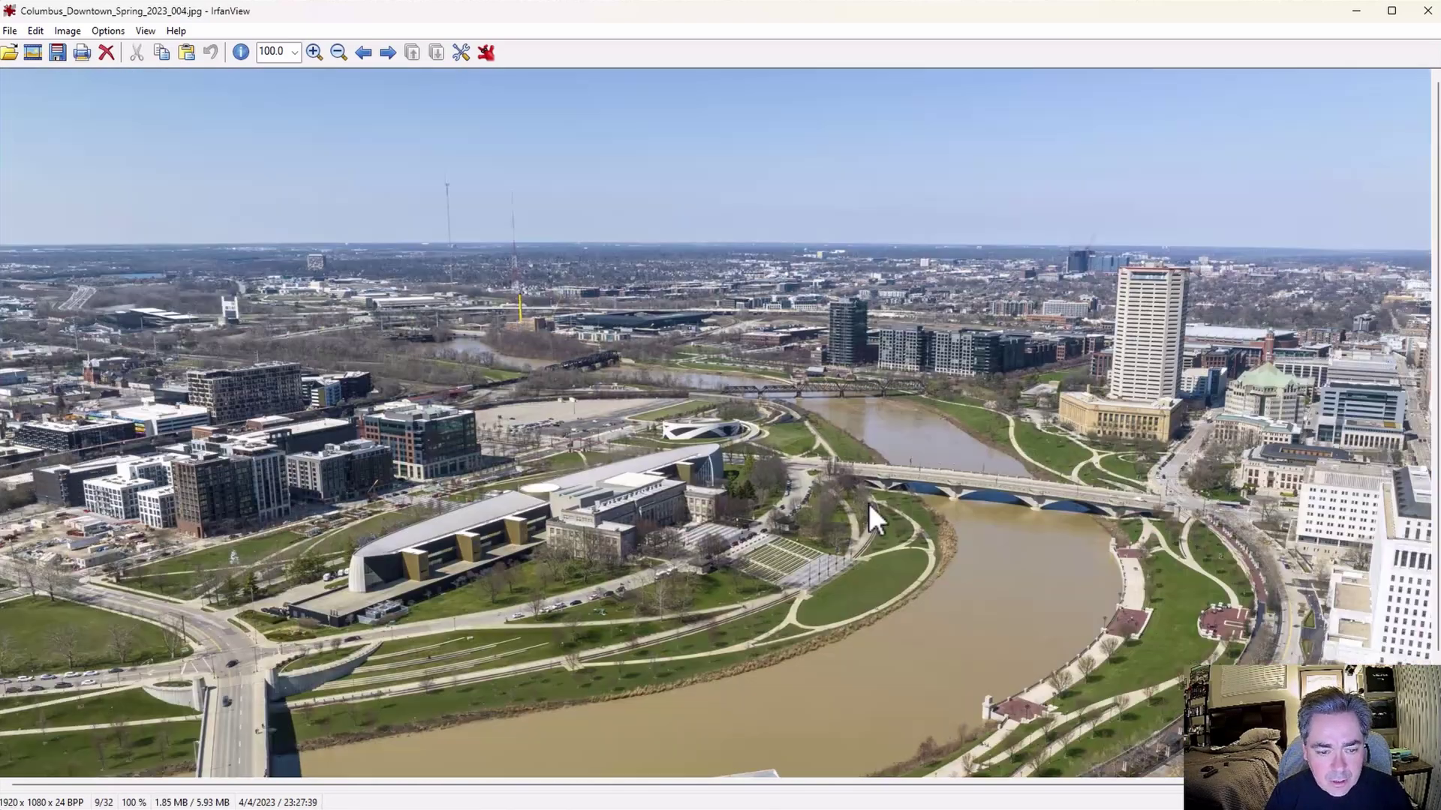
key("BackSpace")
key("BackSpace")
key("BackSpace")
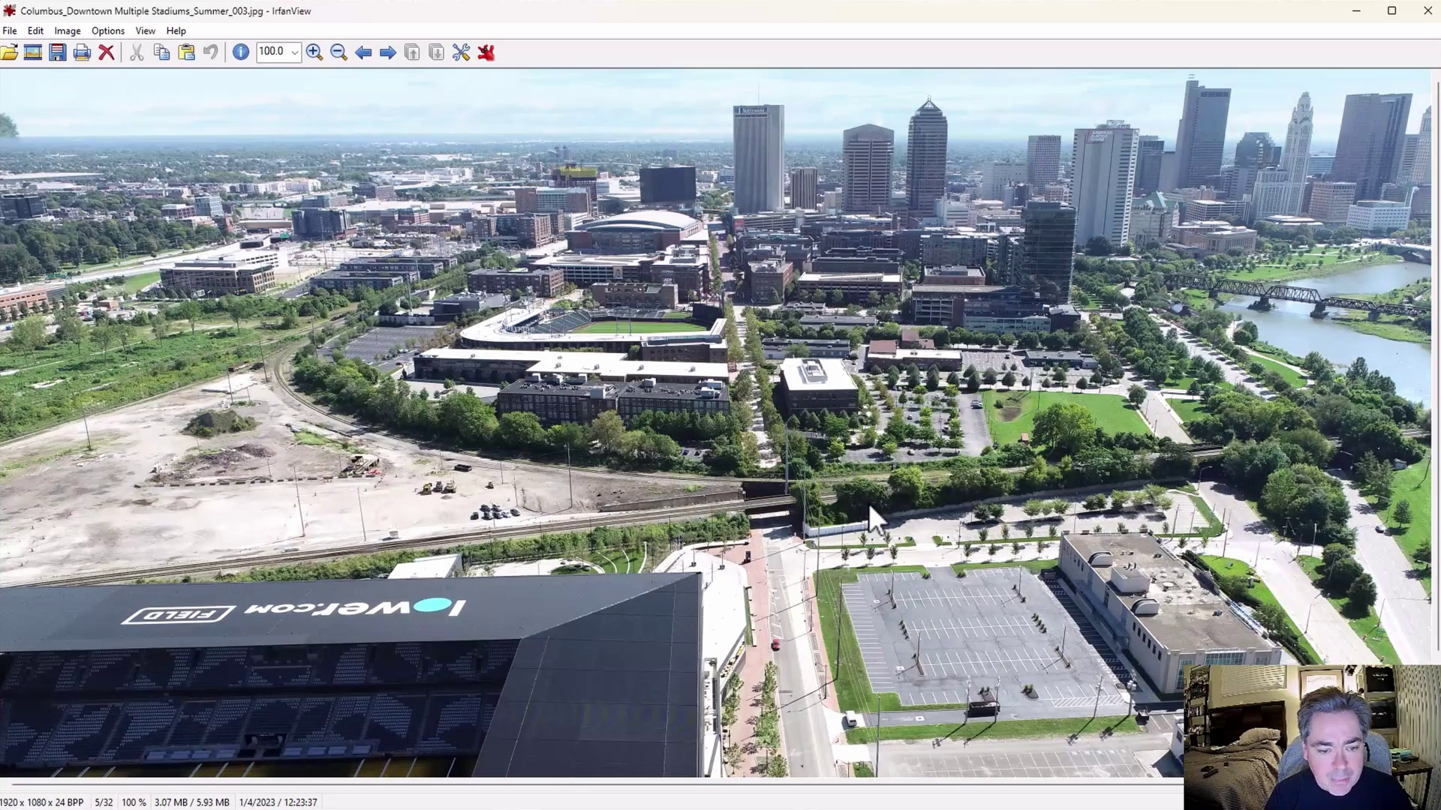
key("BackSpace")
key("BackSpace")
key("BackSpace")
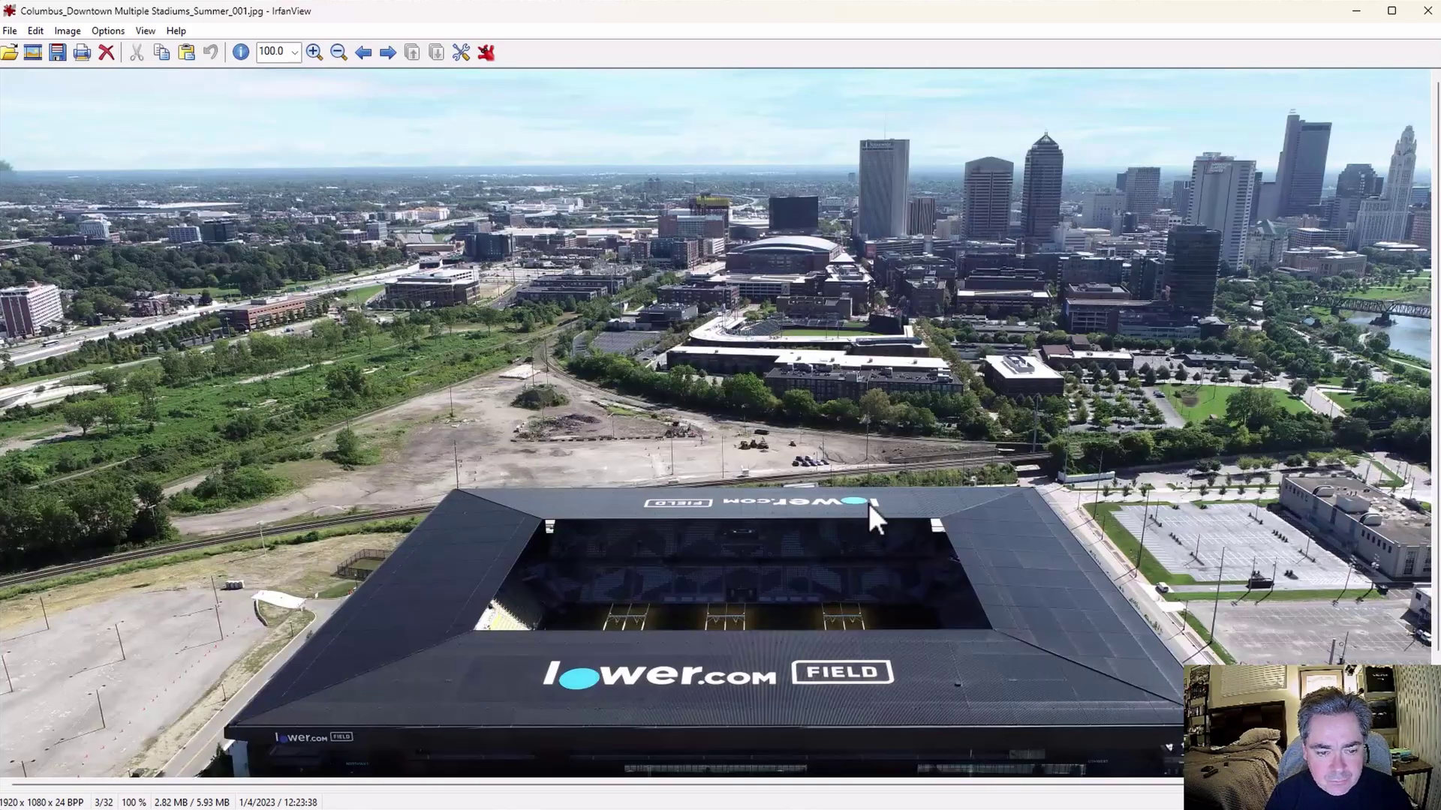
key("BackSpace")
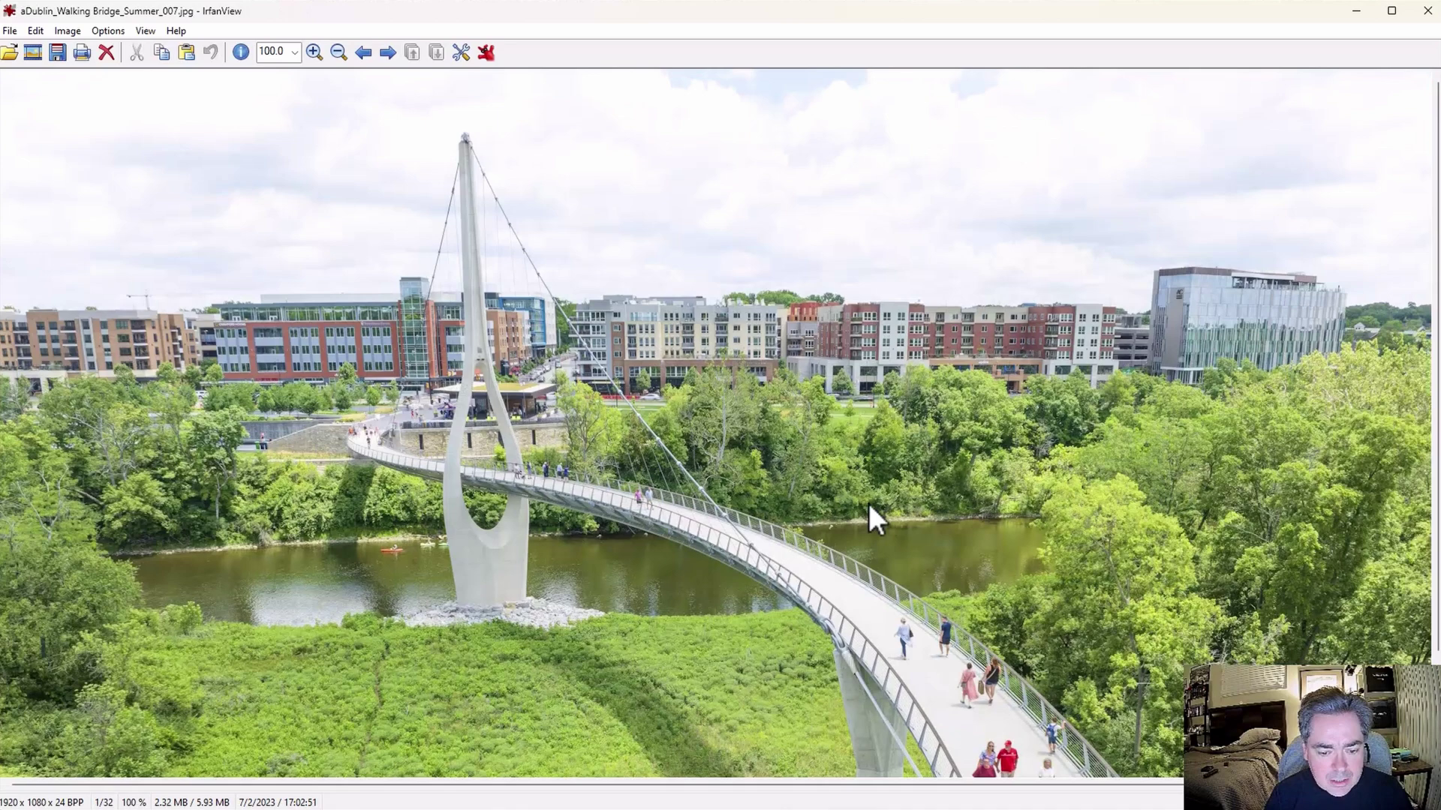
key("space")
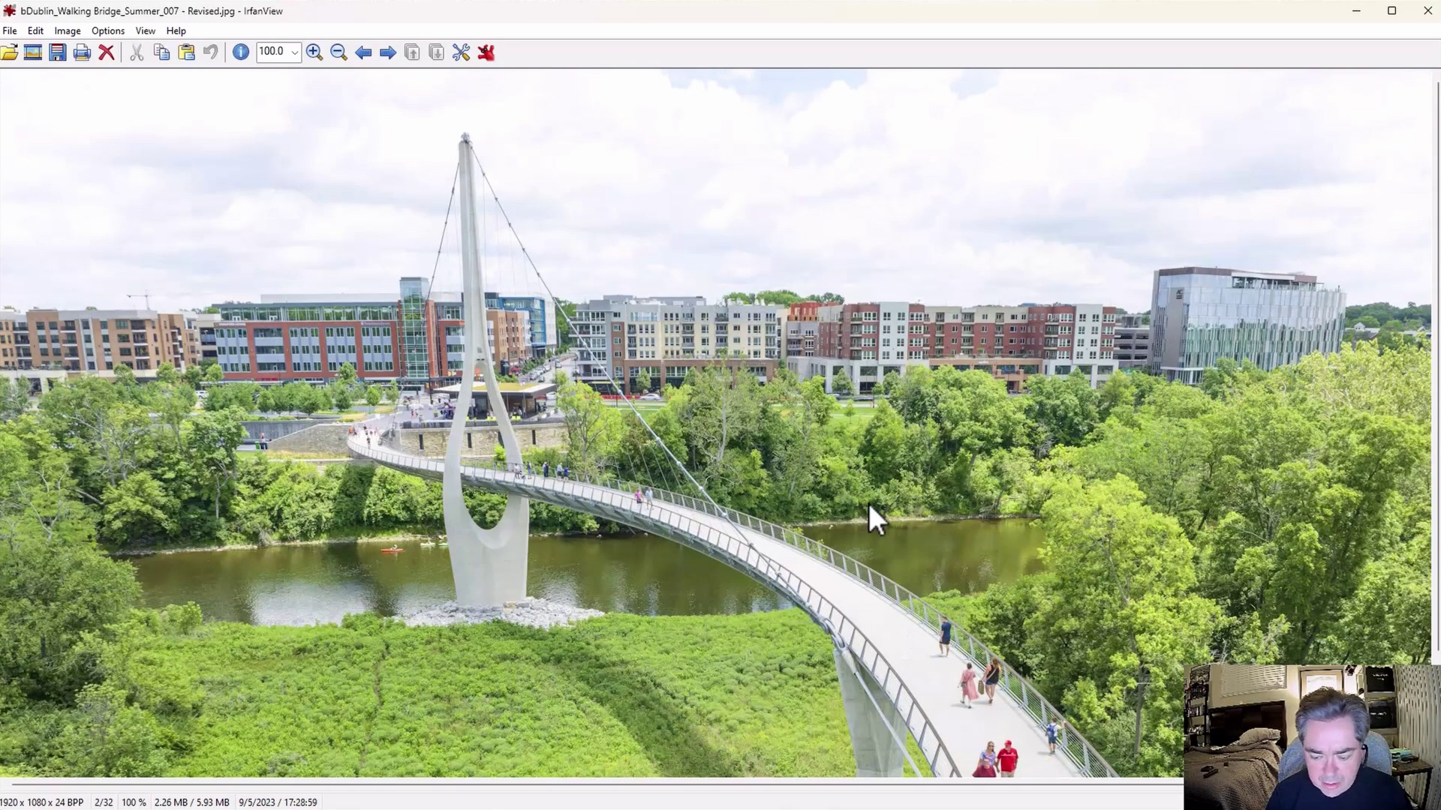
key("BackSpace")
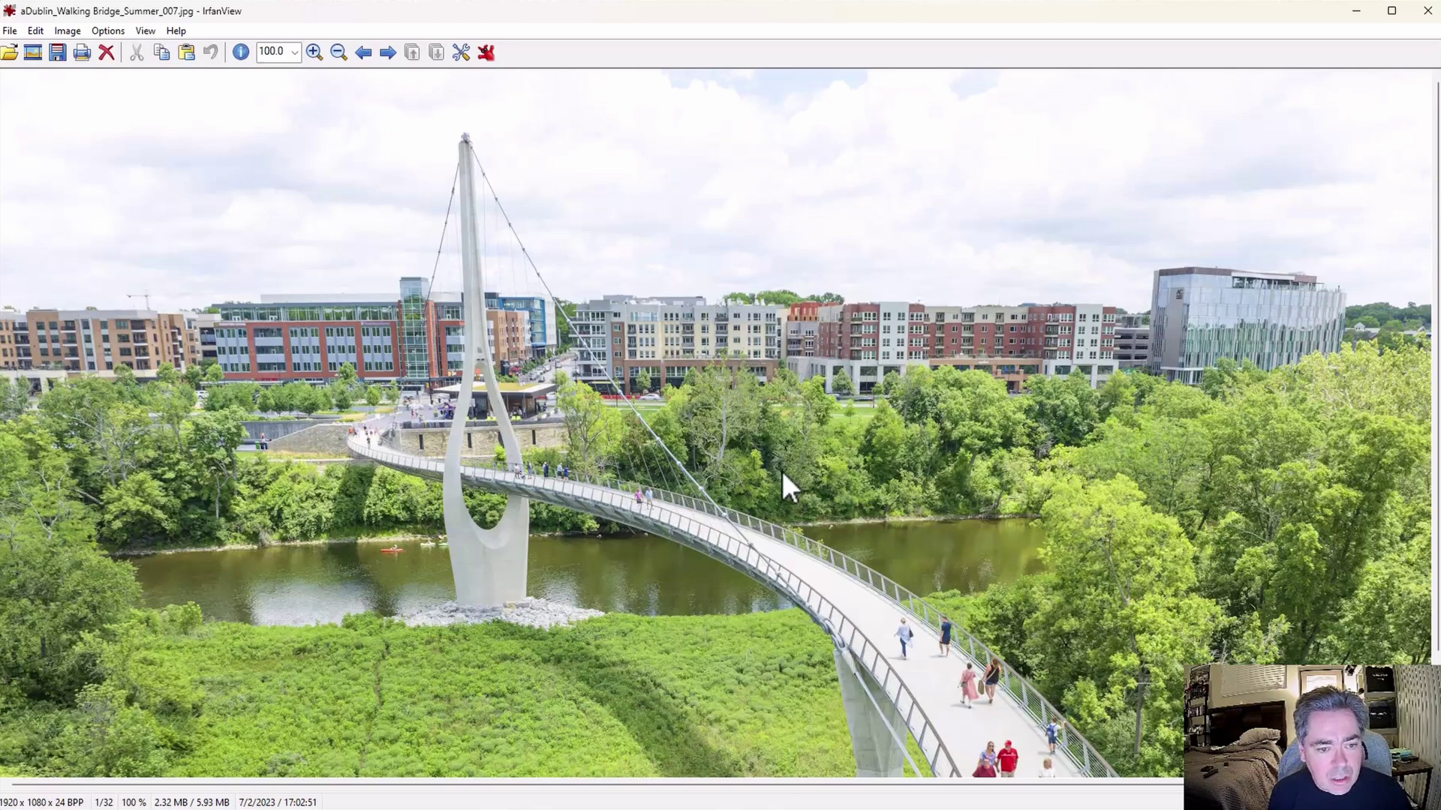
Open the Frequently Asked Questions page from the Help menu
left_click(177, 31)
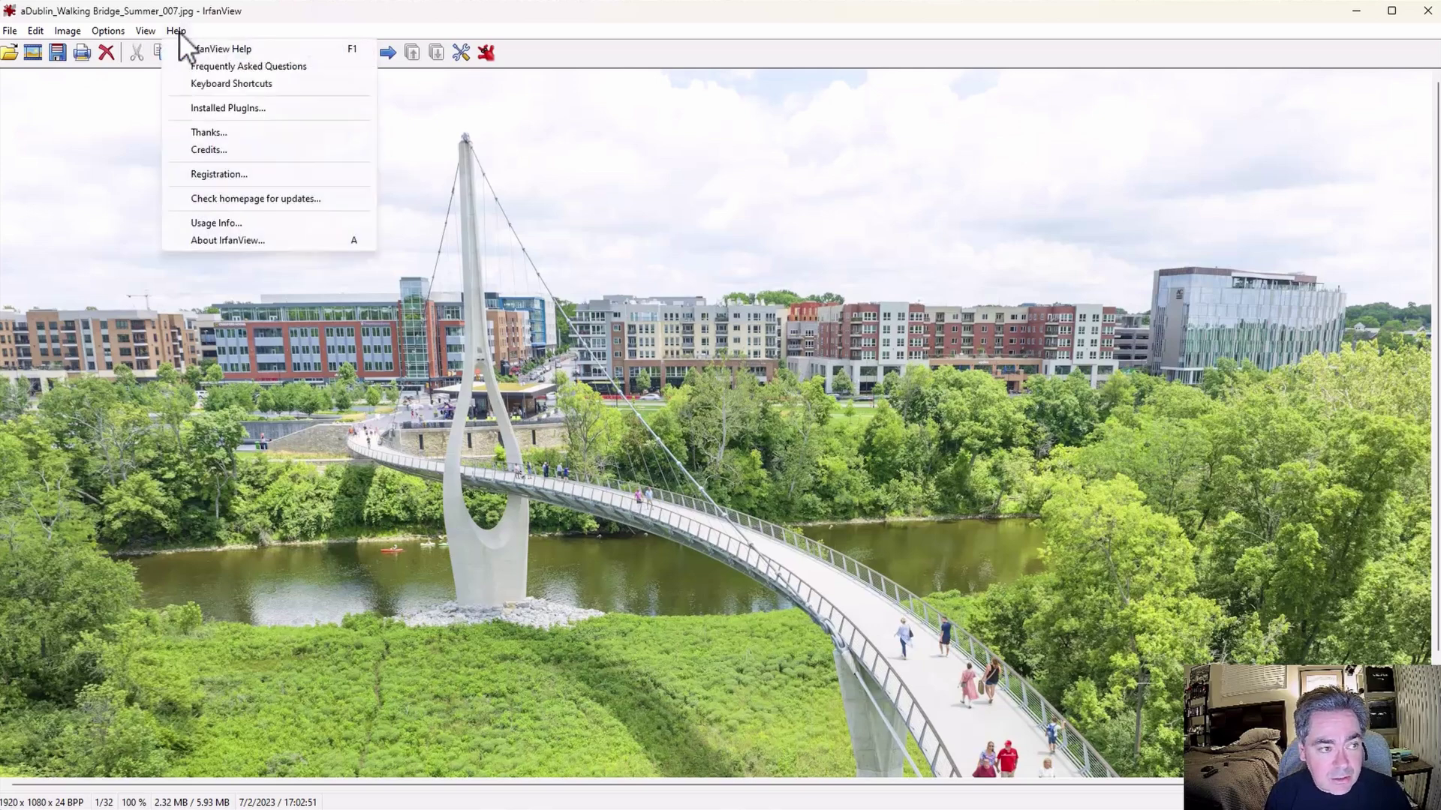
left_click(231, 69)
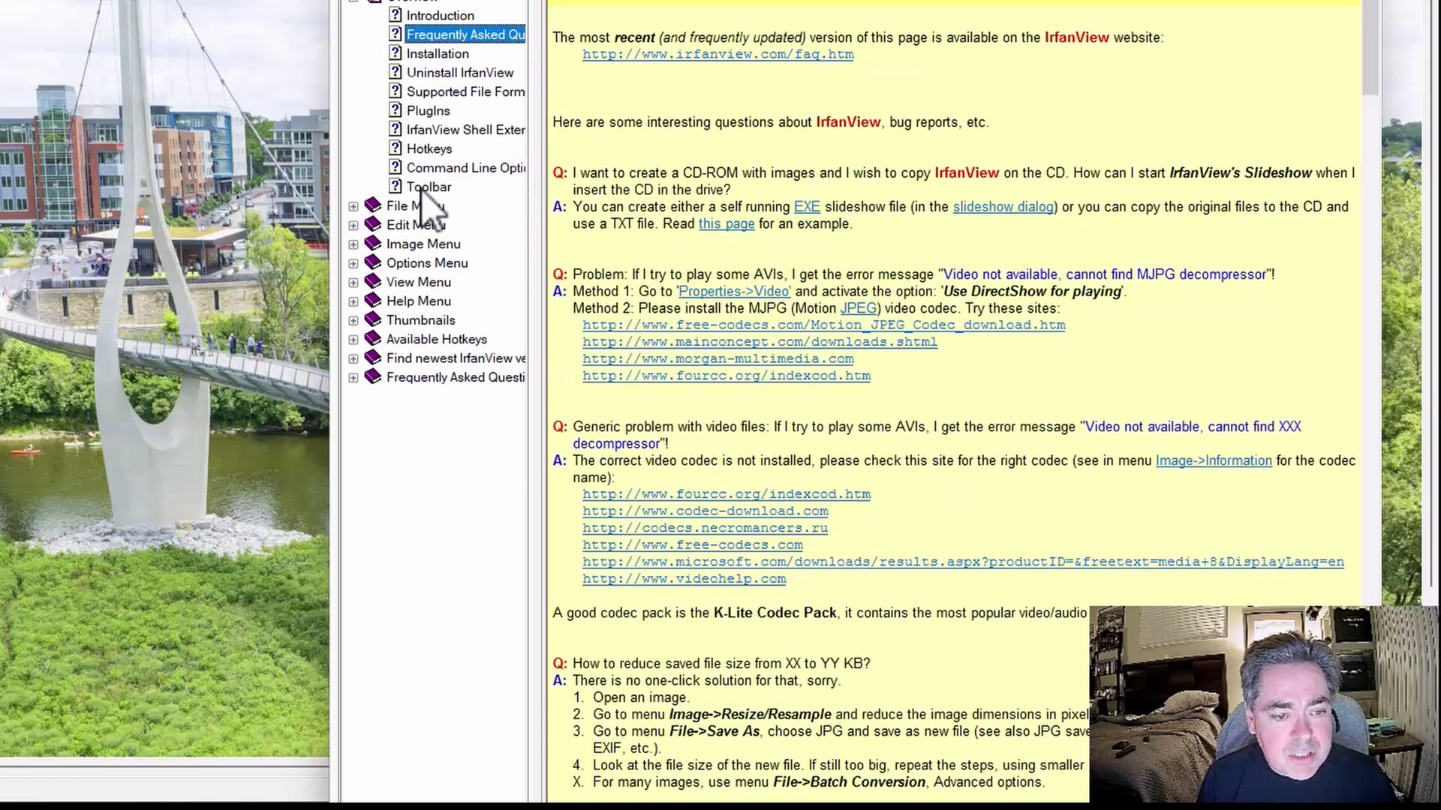
Show the Supported File Formats page and scroll its table from AIF down to XPM
left_click(433, 91)
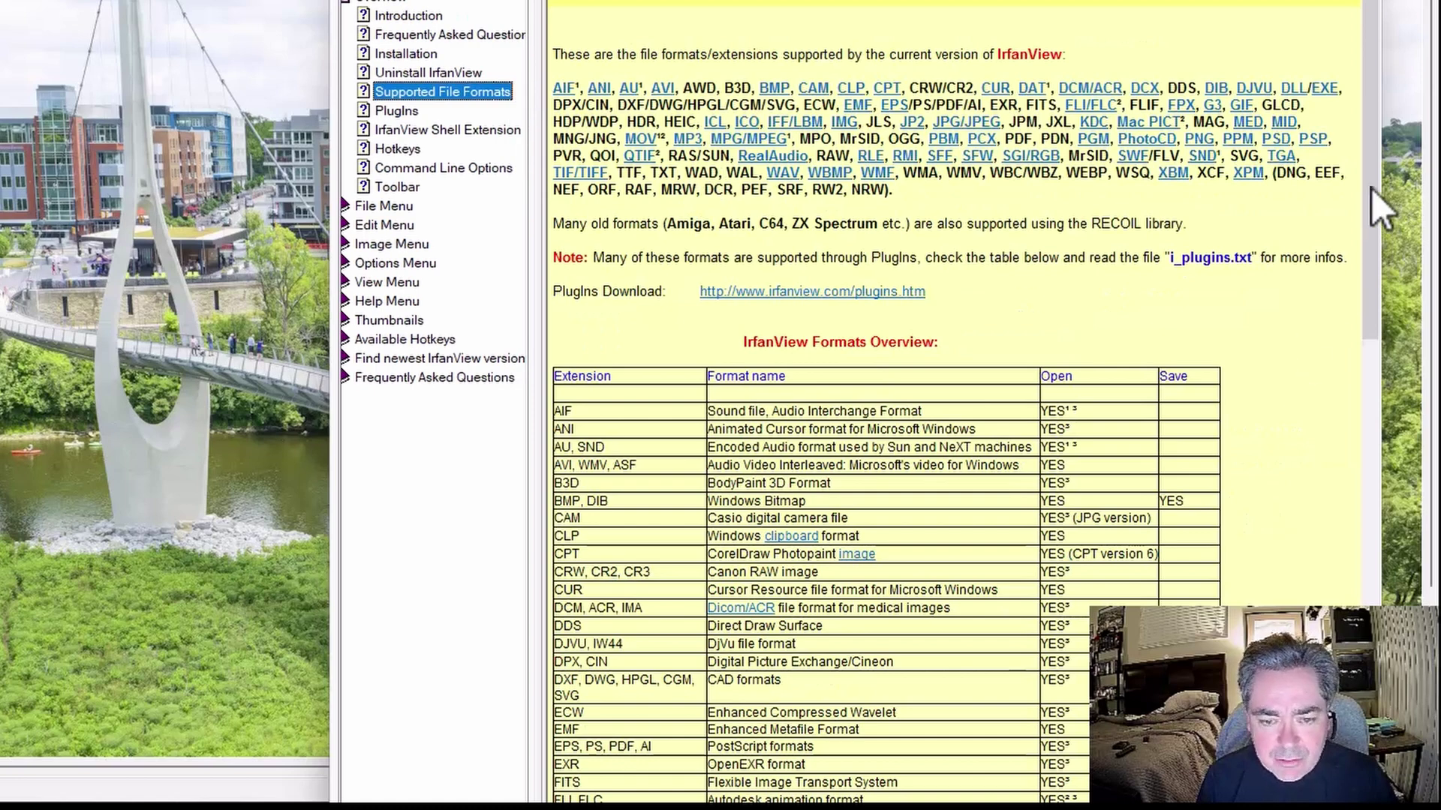
left_click_drag(1372, 189, 1402, 668)
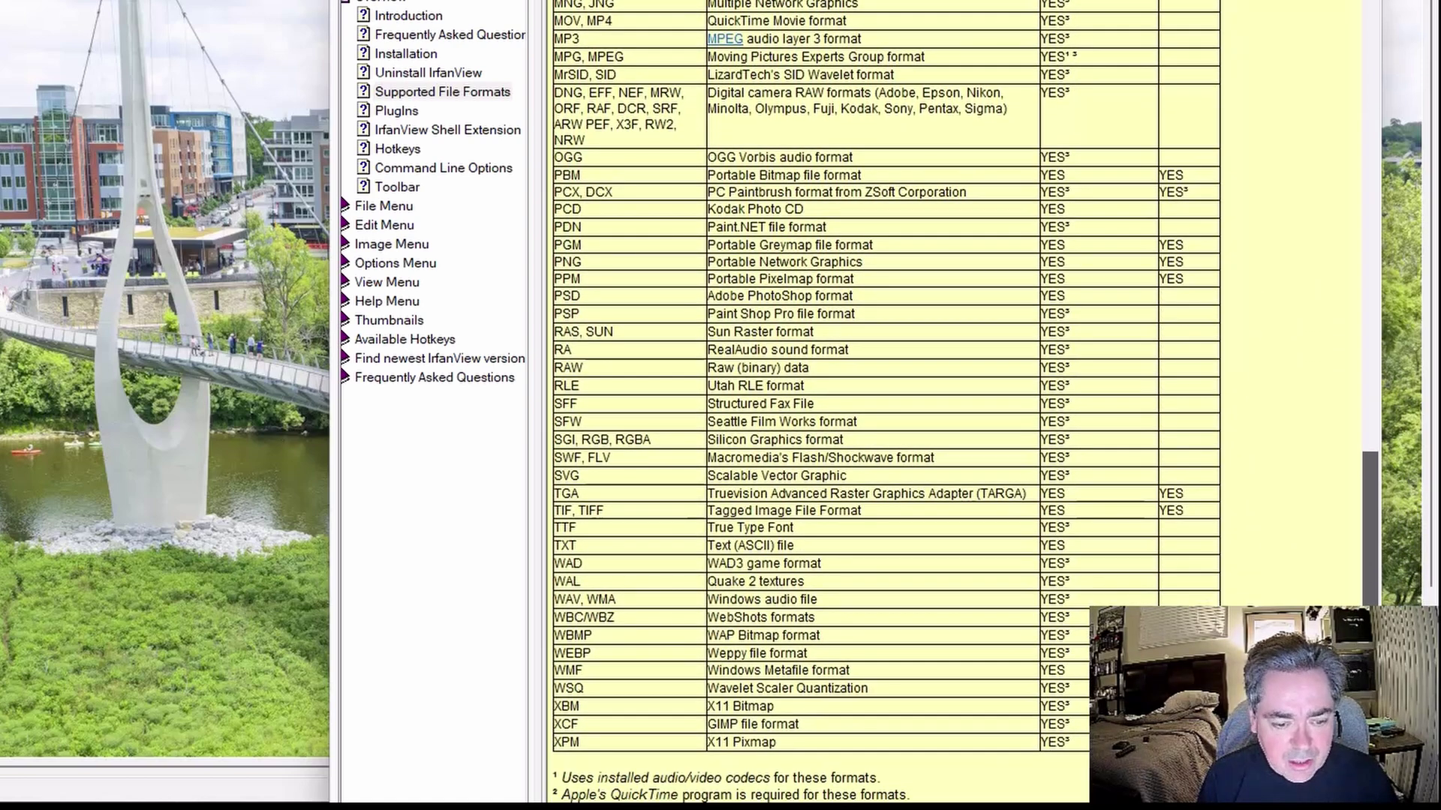